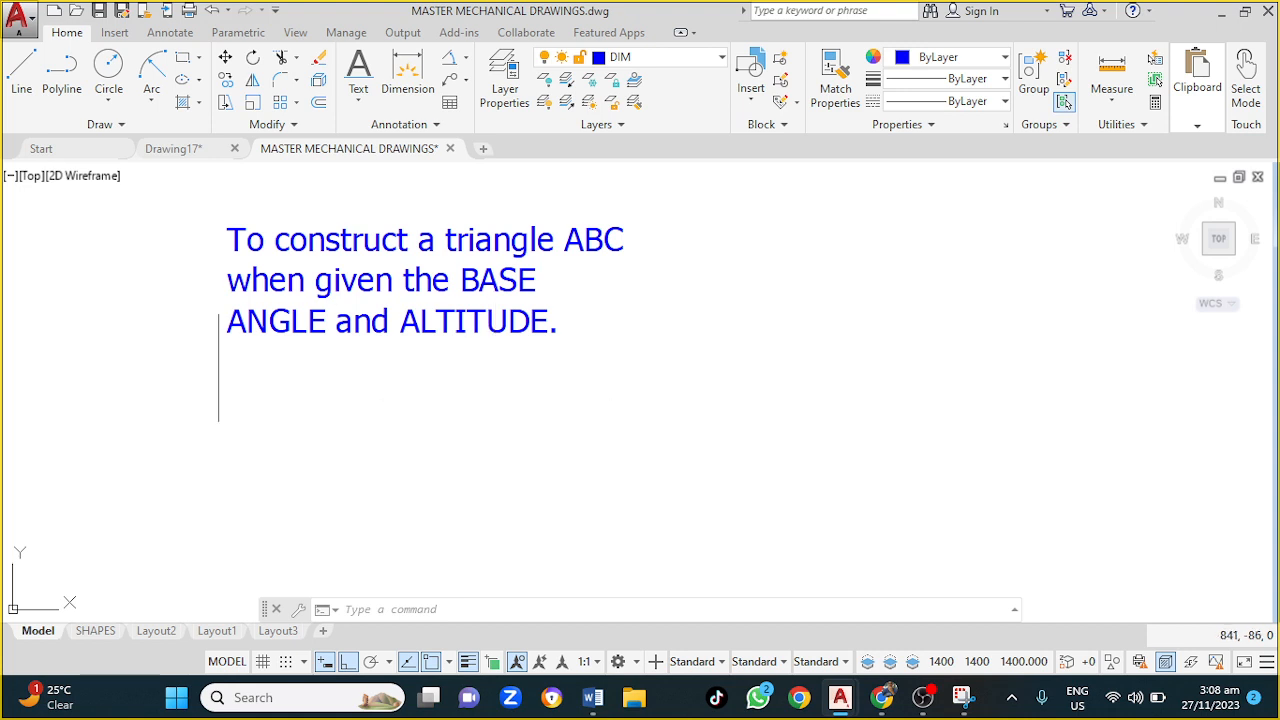
Make CONST 2 the current layer and draw a horizontal base line about 107 units long below the triangle problem text.
left_click(667, 61)
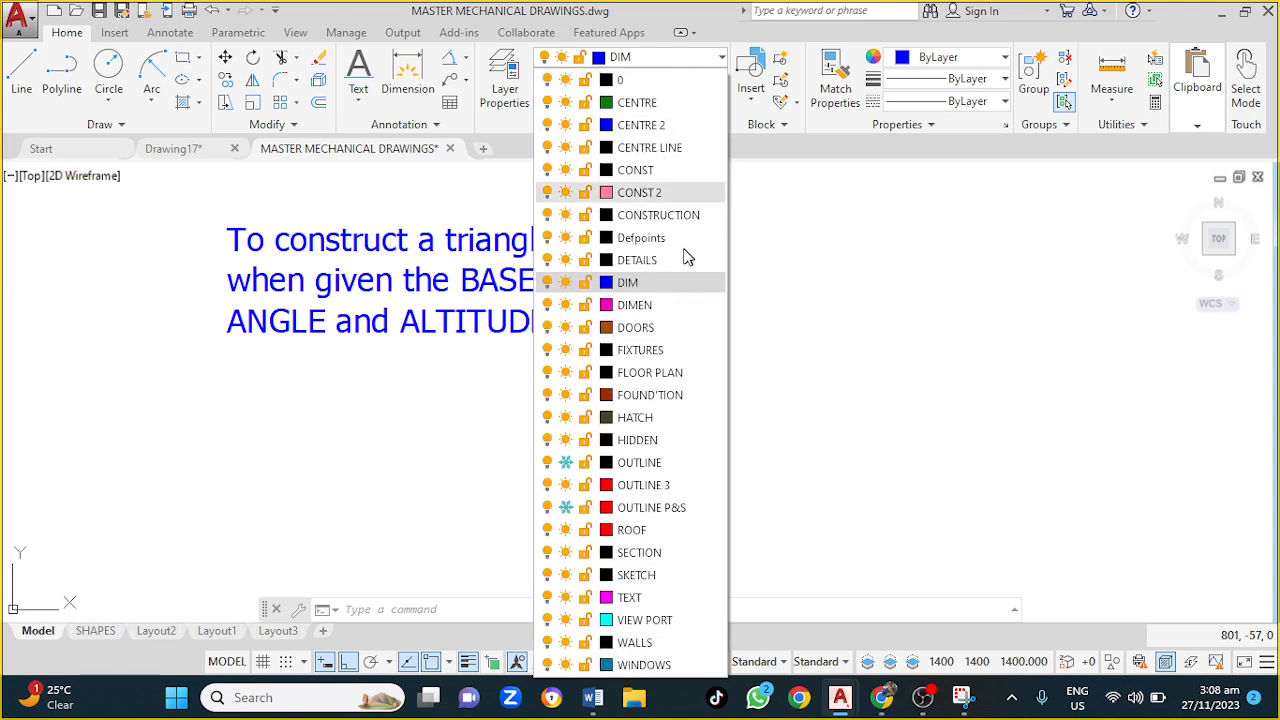
left_click(653, 193)
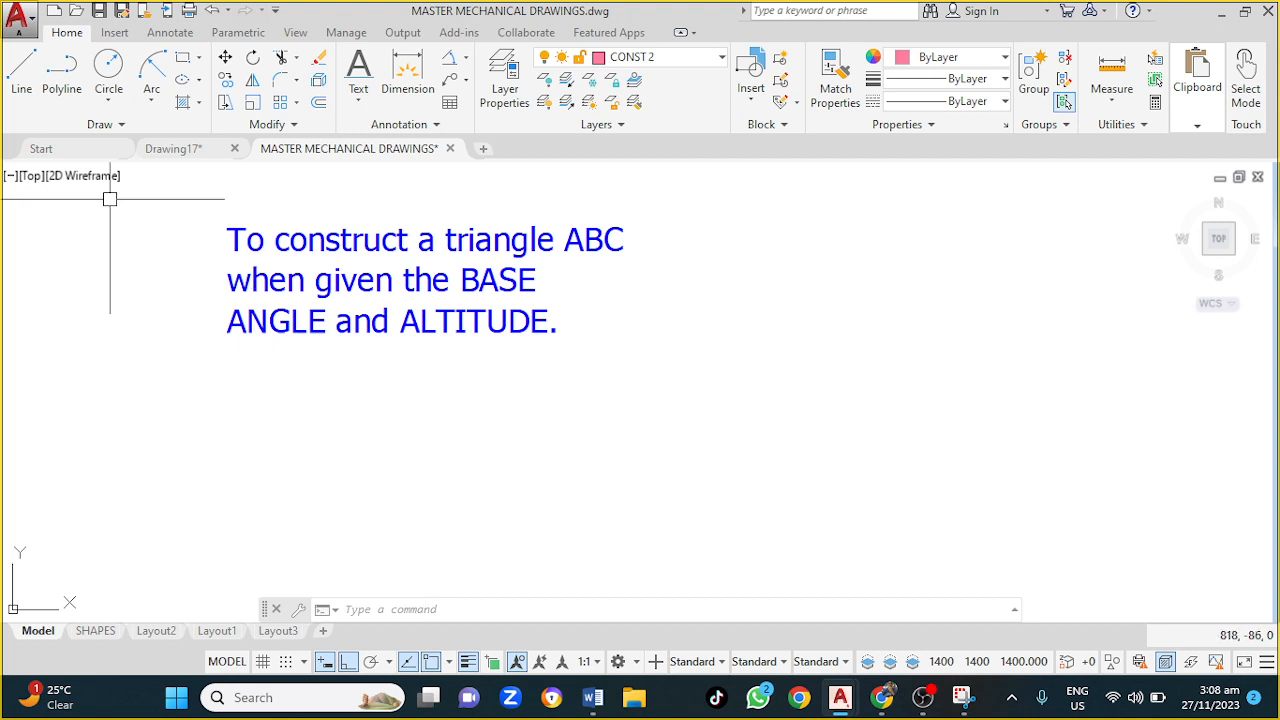
left_click(25, 68)
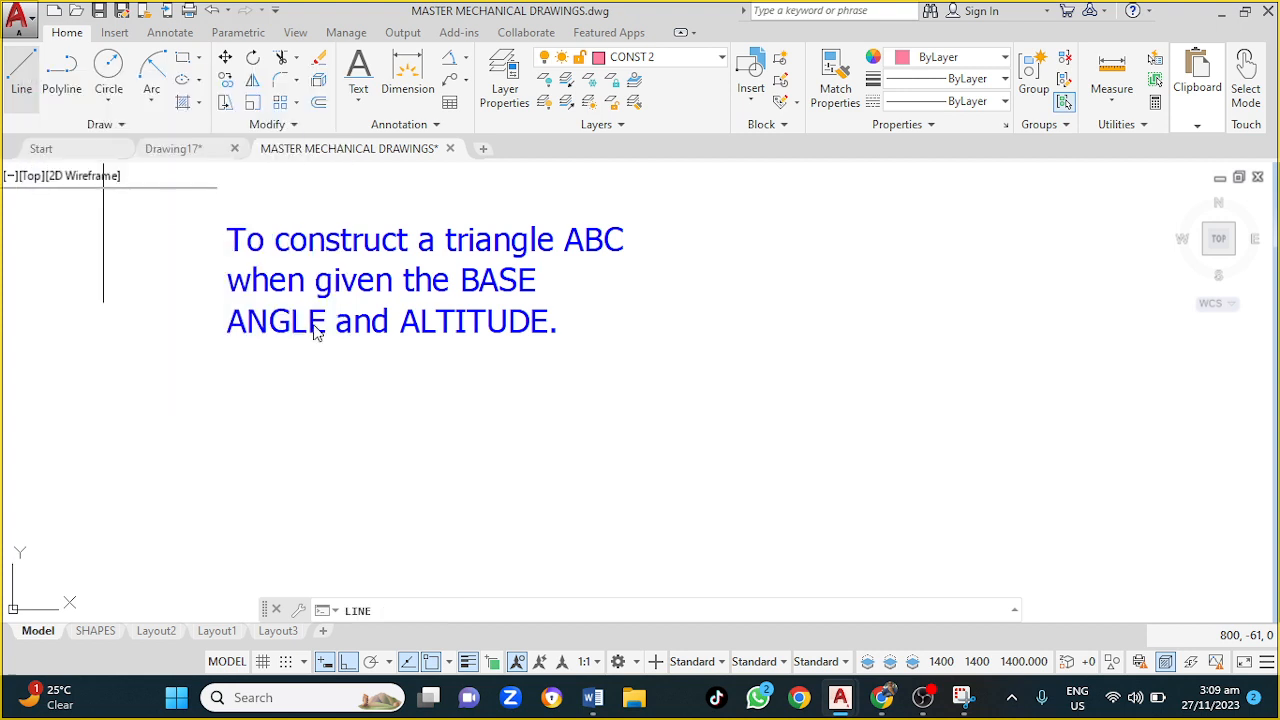
left_click(367, 475)
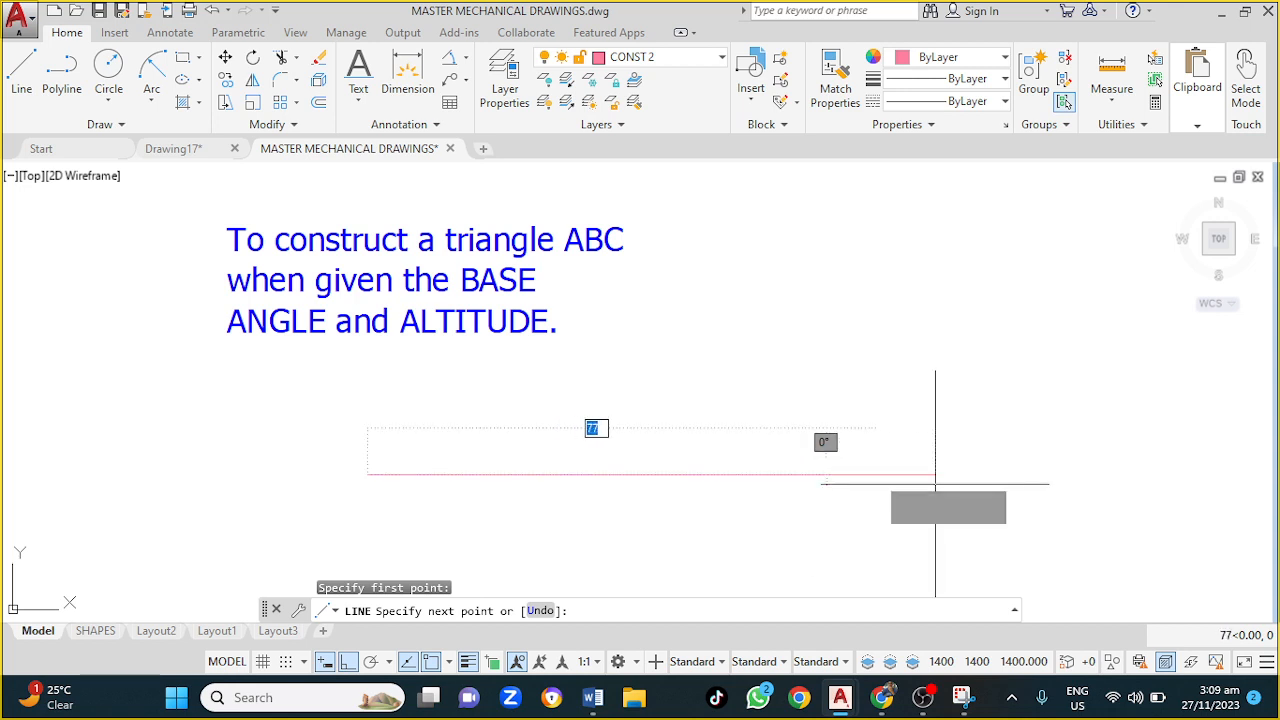
left_click(1008, 464)
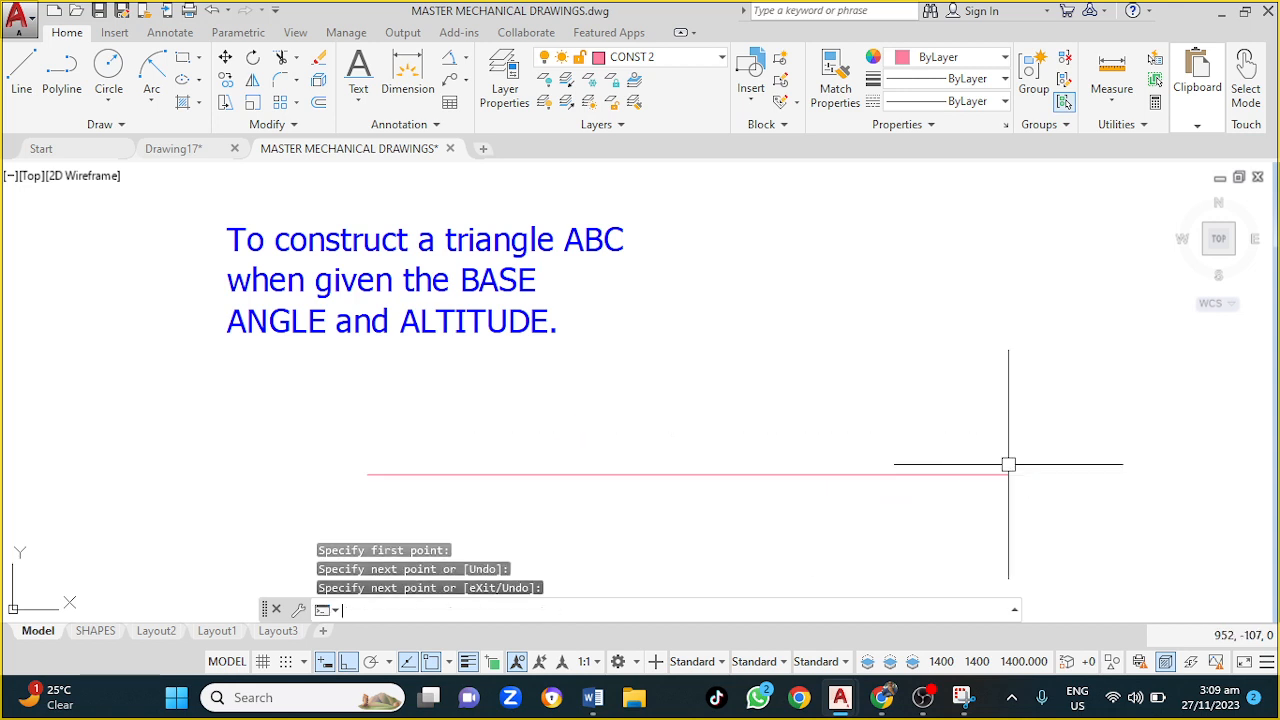
key("Return")
key("Return")
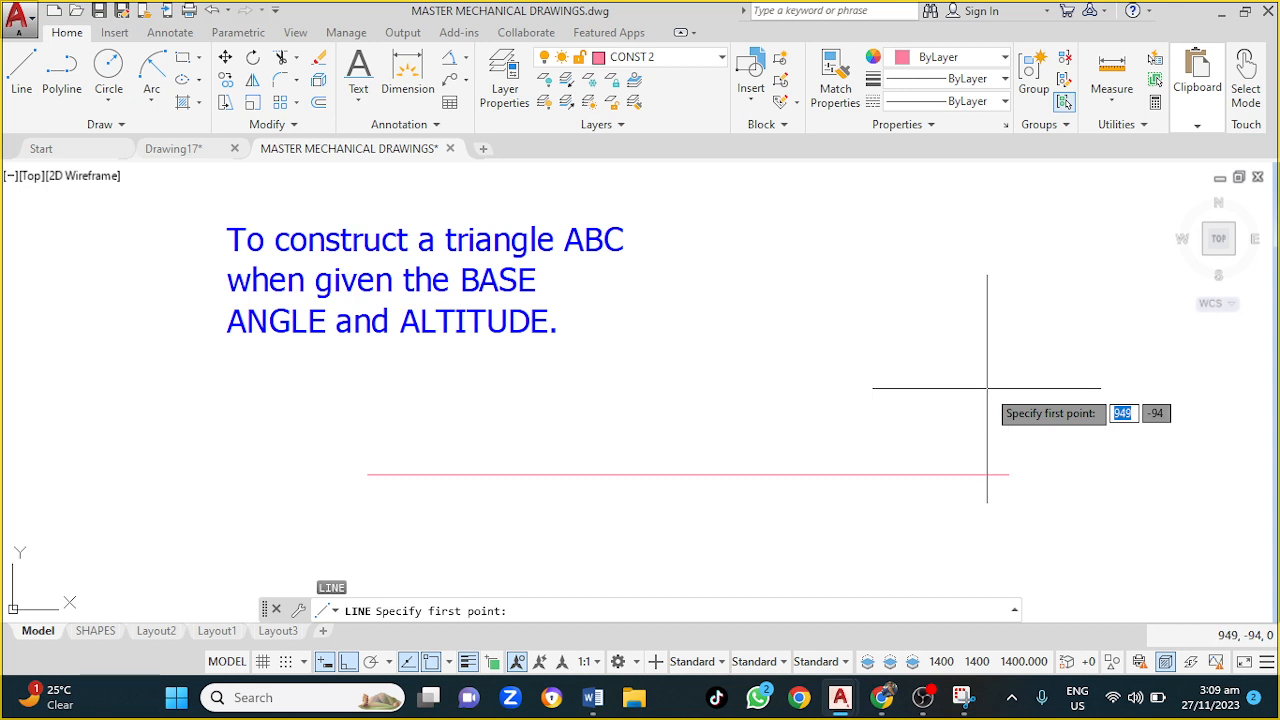
key("Escape")
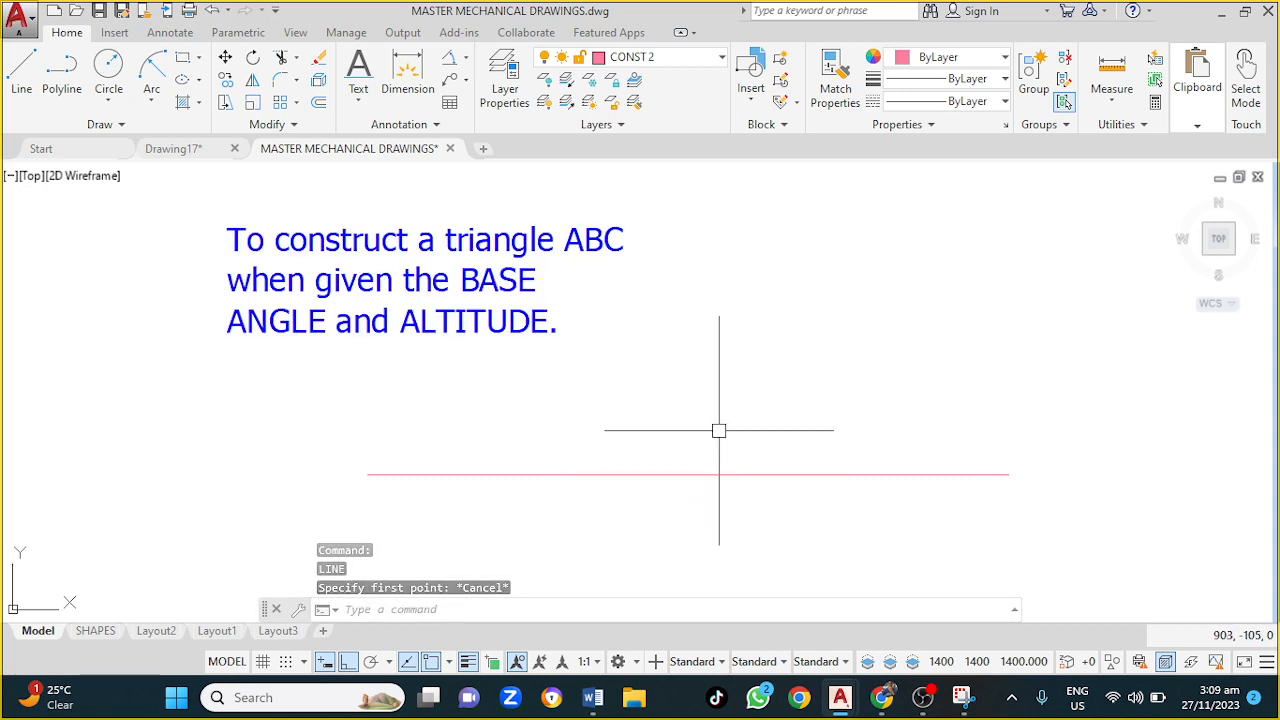
Offset the horizontal base line upward by 70 to create the altitude line.
type("O")
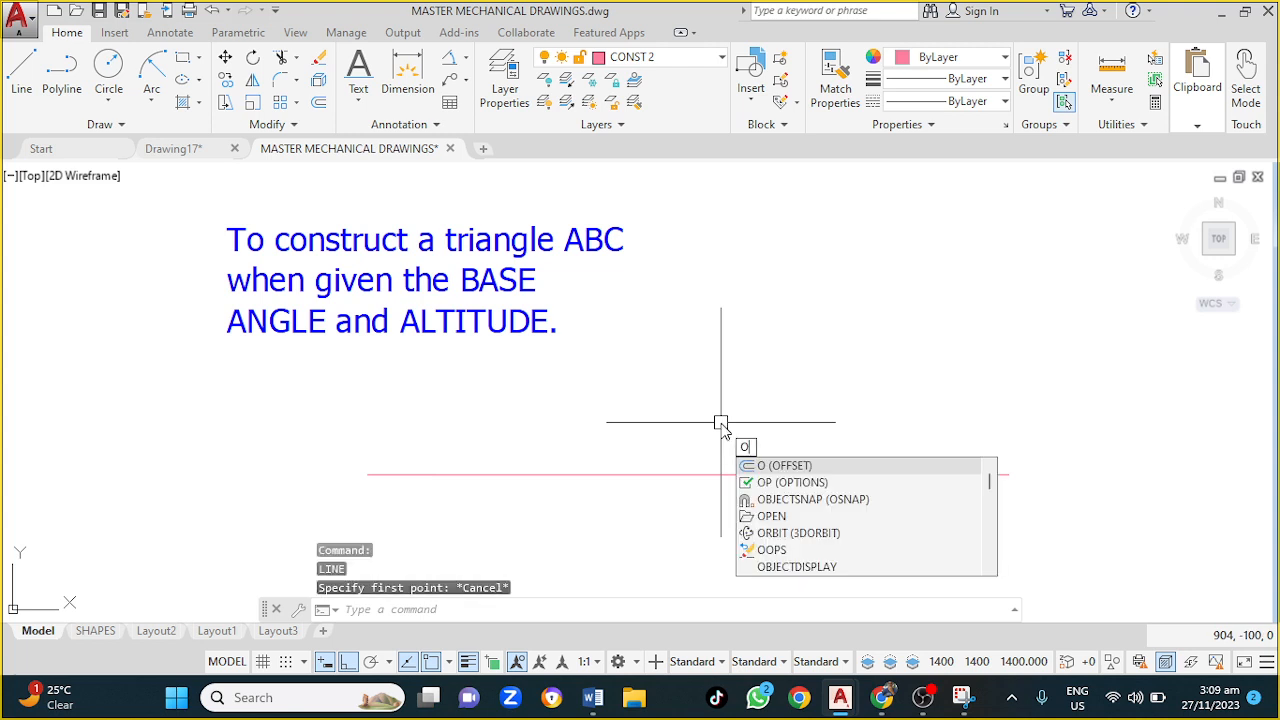
key("Return")
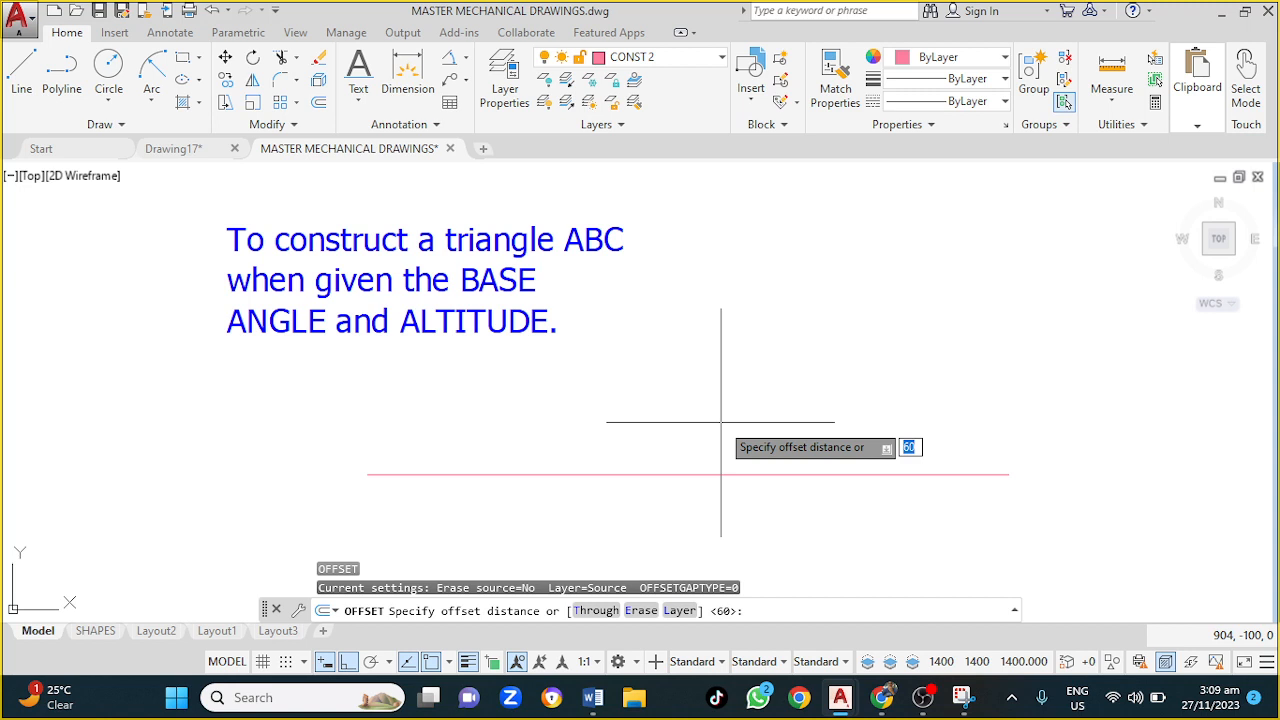
key("Return")
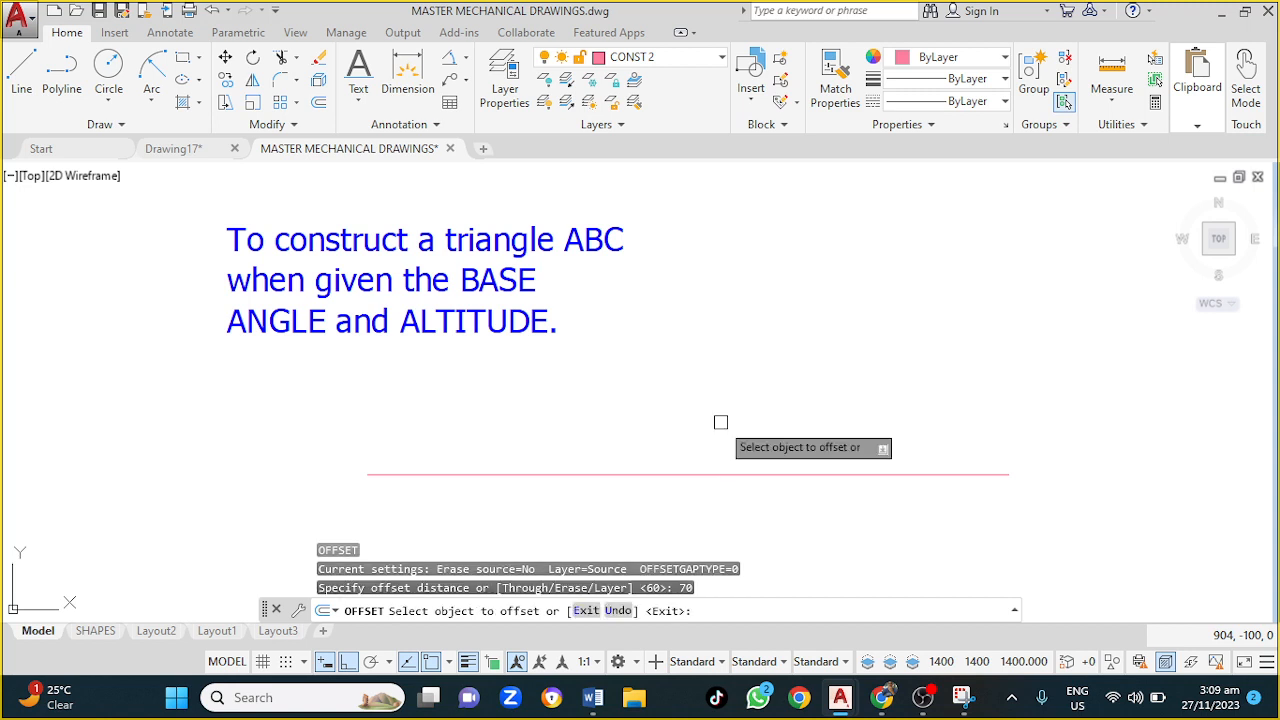
left_click(771, 476)
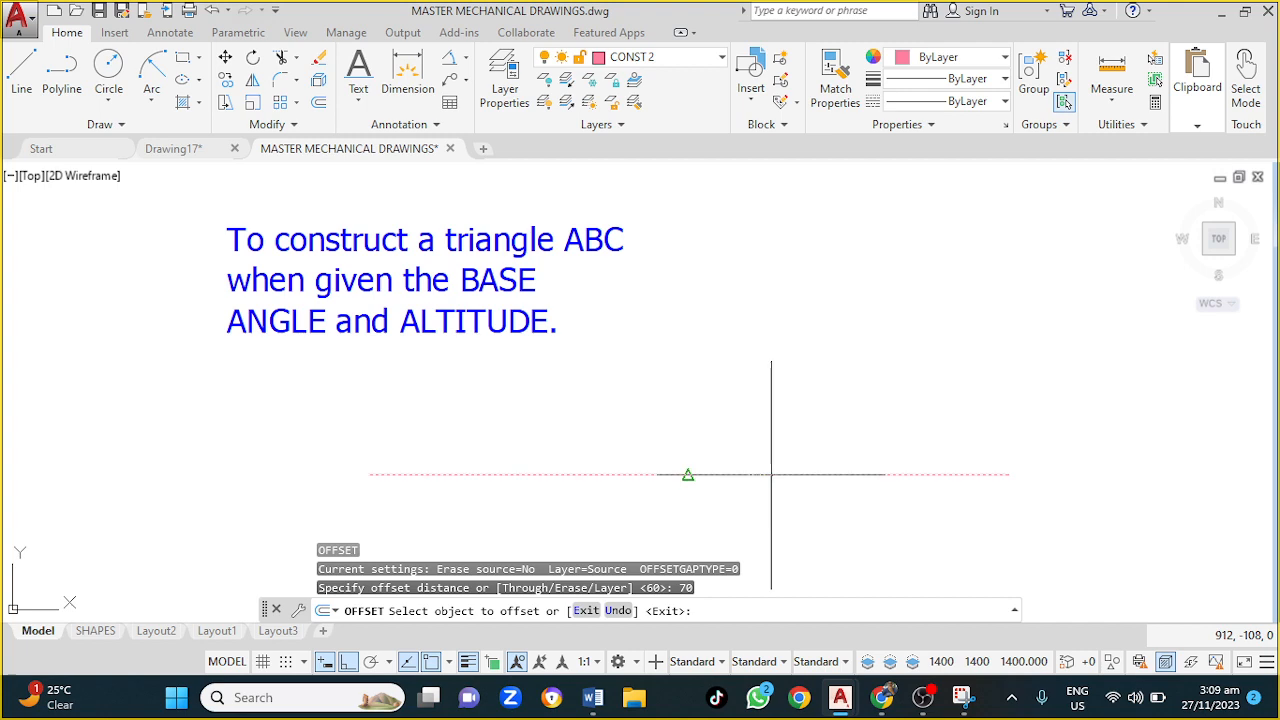
left_click(828, 329)
scroll(840, 325, "down", 4)
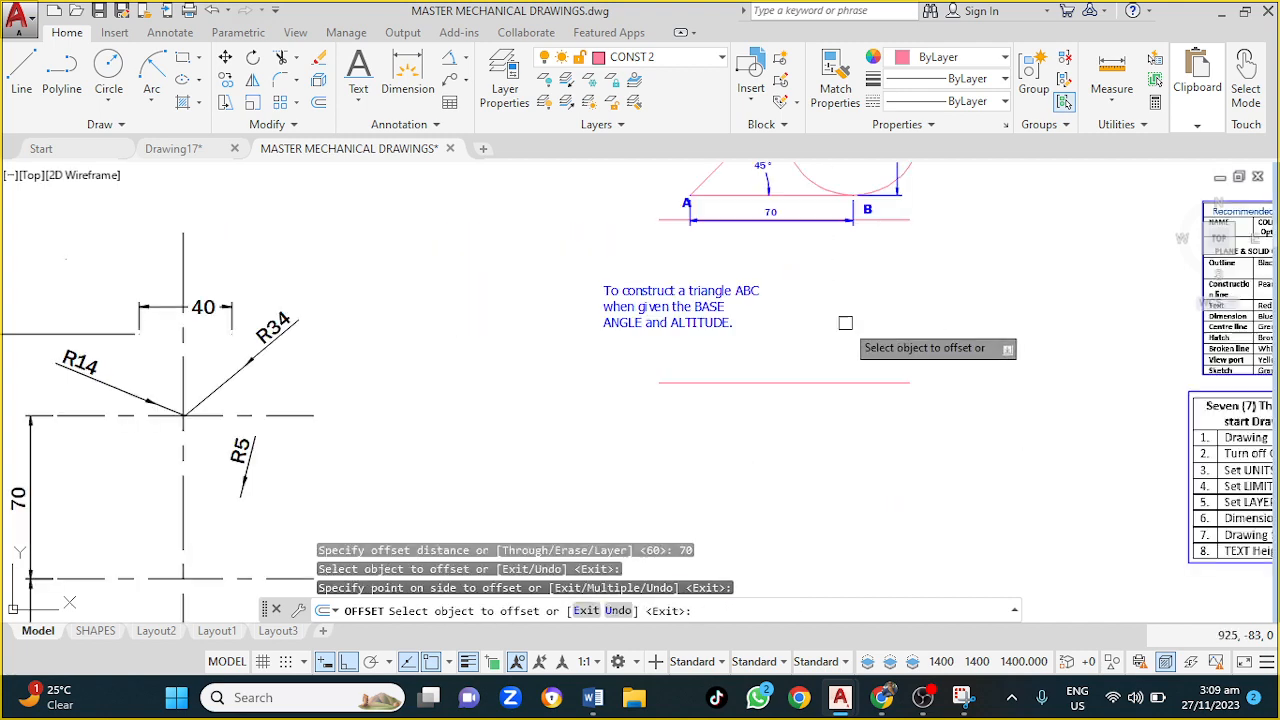
middle_click_drag(854, 317, 691, 409)
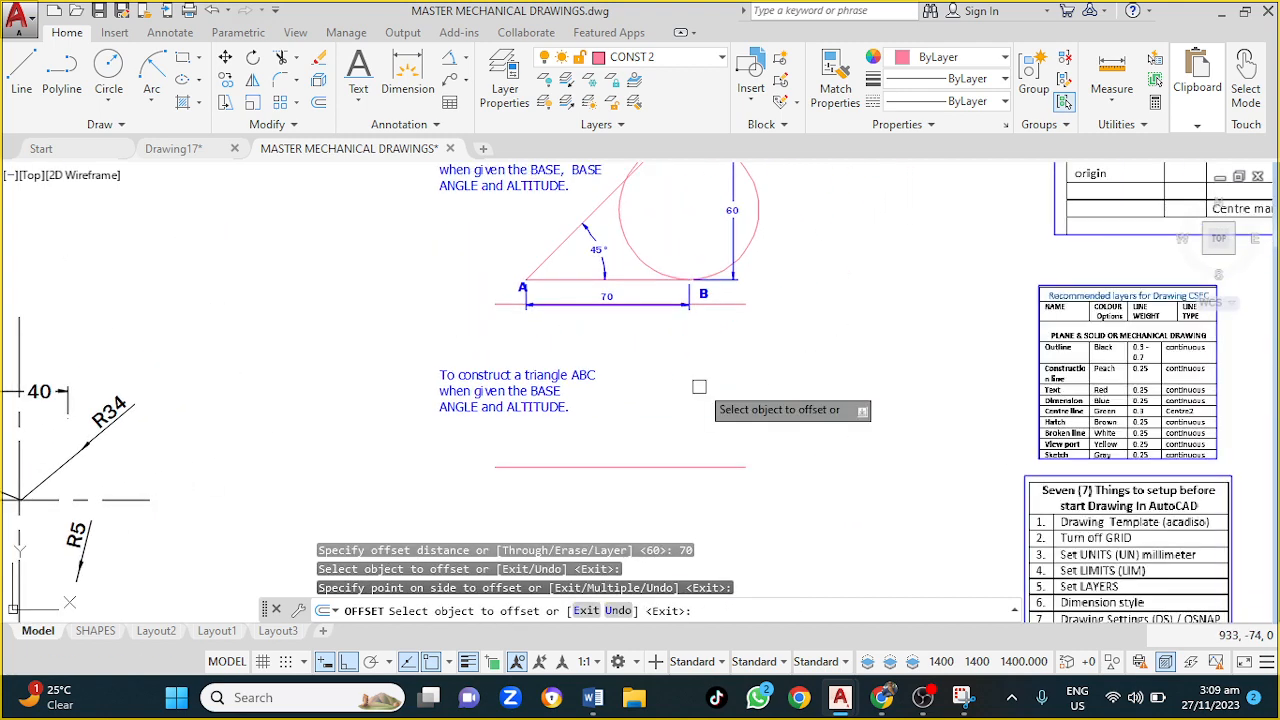
key("Escape")
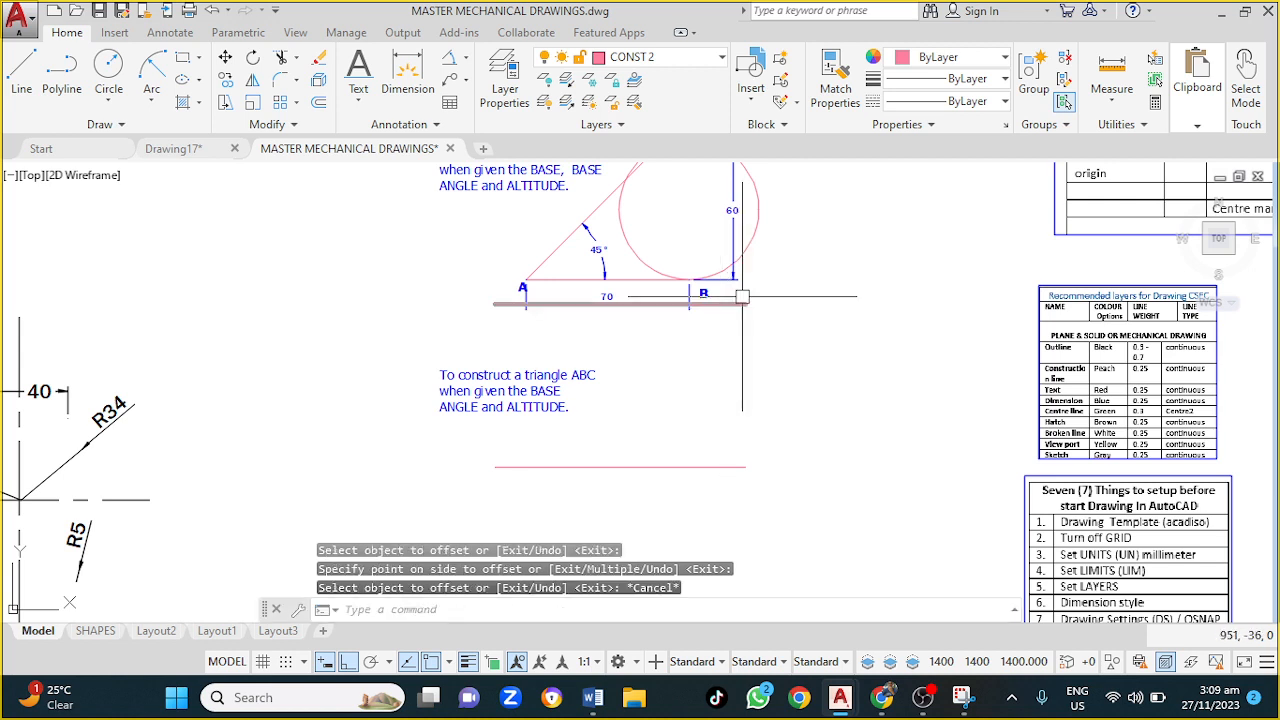
Move both horizontal lines about 72 units straight down, clear of the previous triangle drawing and below the problem text.
left_click(738, 304)
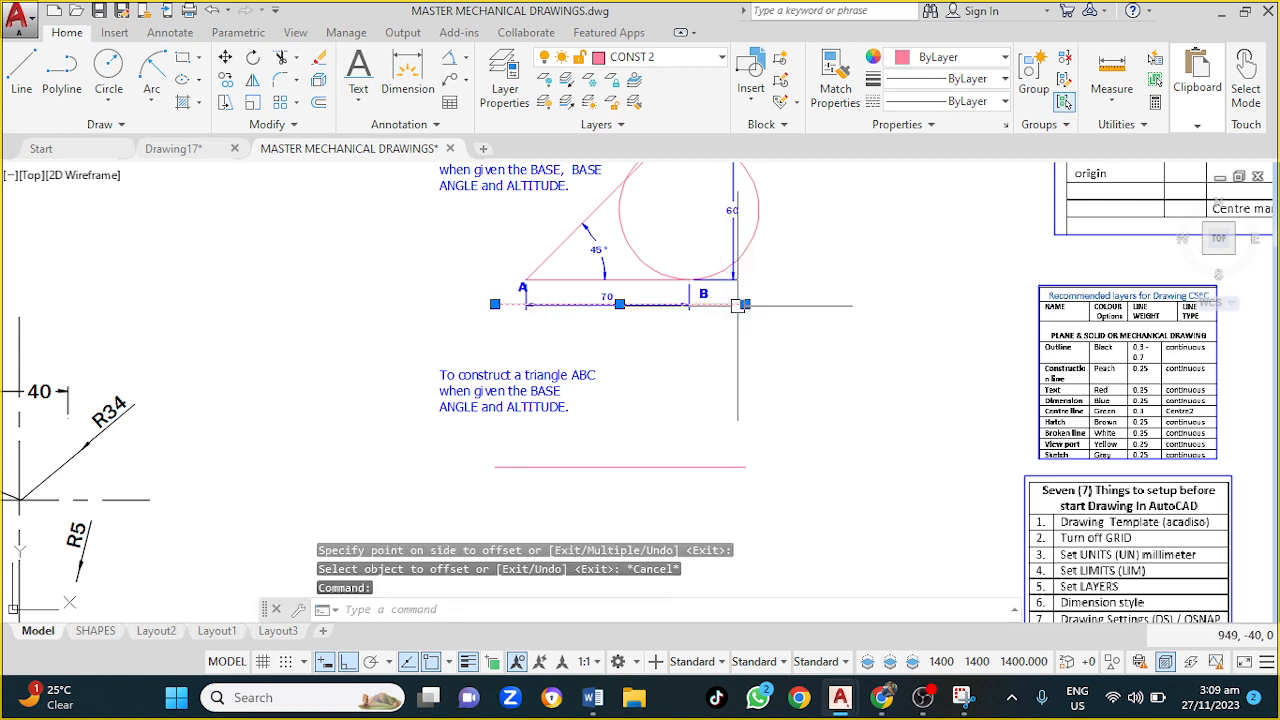
left_click(708, 464)
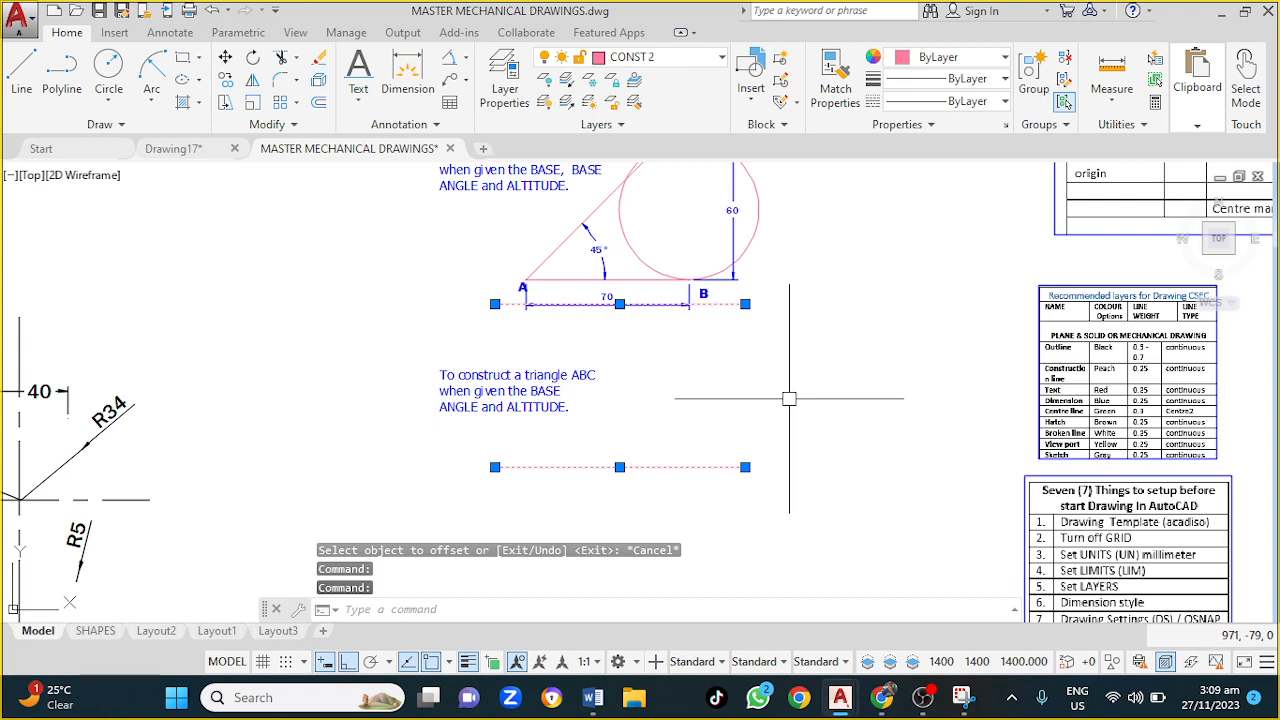
type("m")
key("Return")
left_click(818, 368)
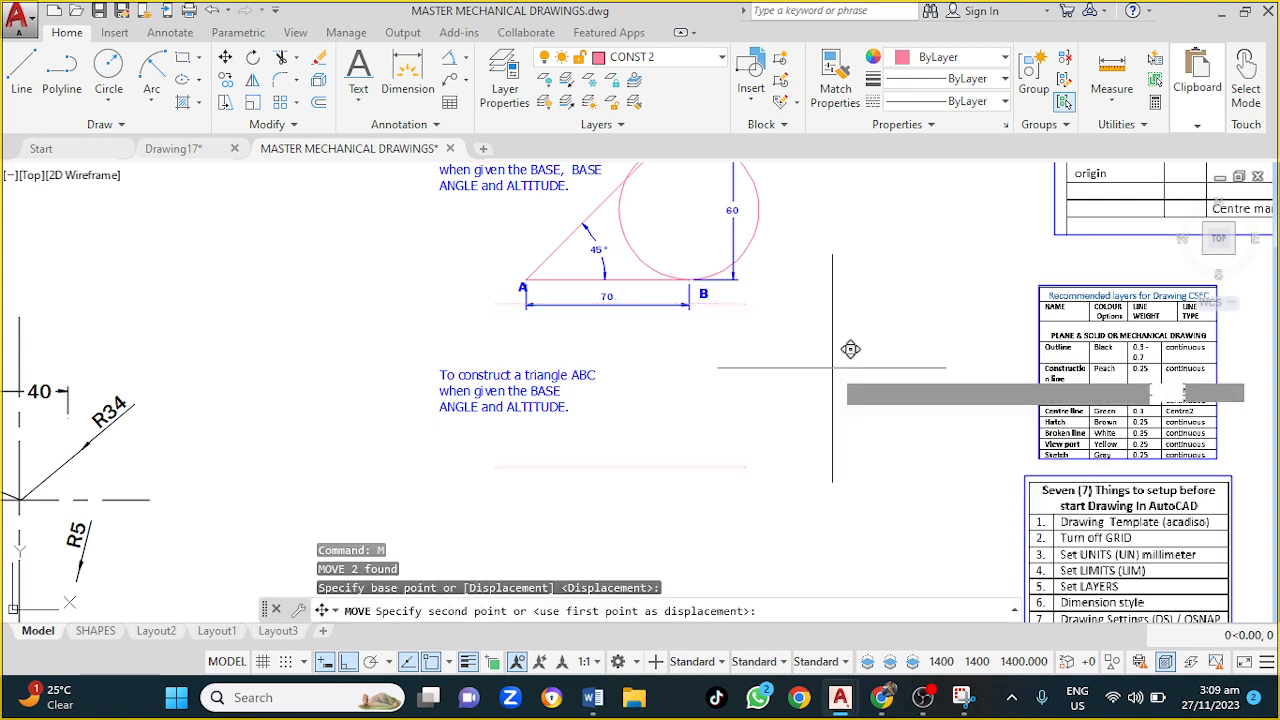
mouse_move(828, 457)
middle_mouse_down()
mouse_move(786, 443)
mouse_move(750, 322)
middle_mouse_up()
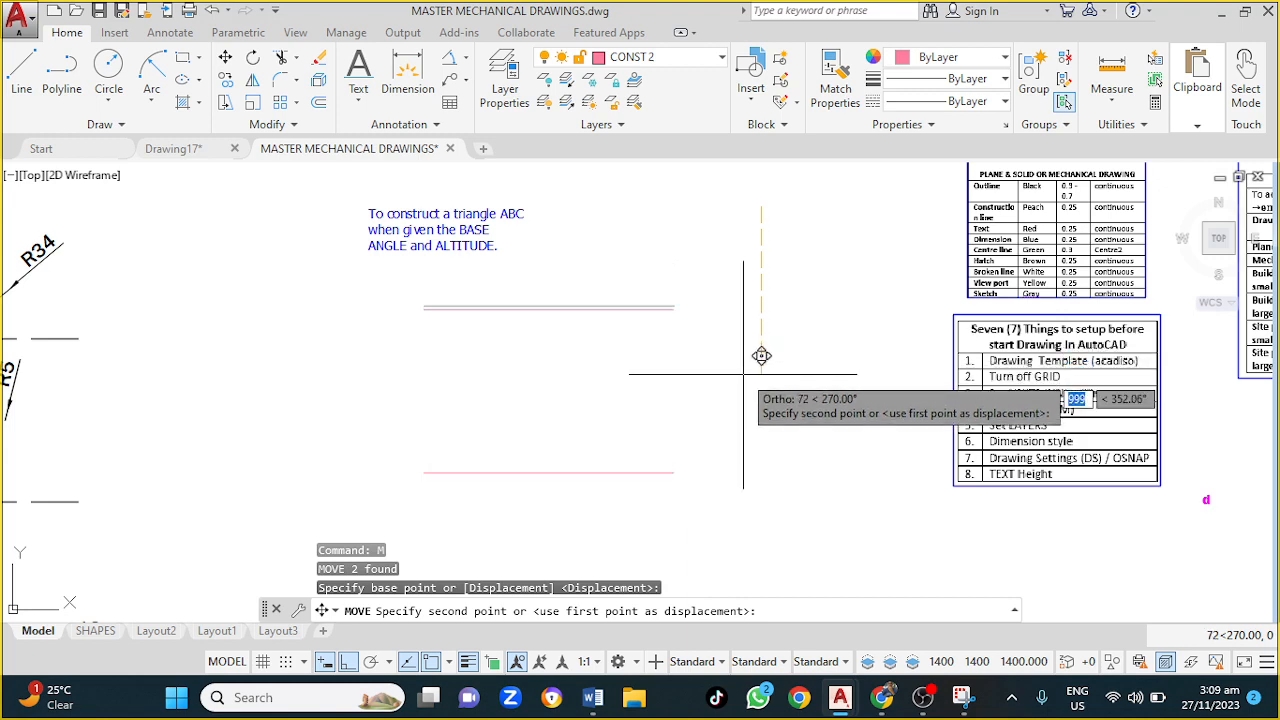
left_click(758, 357)
key("Escape")
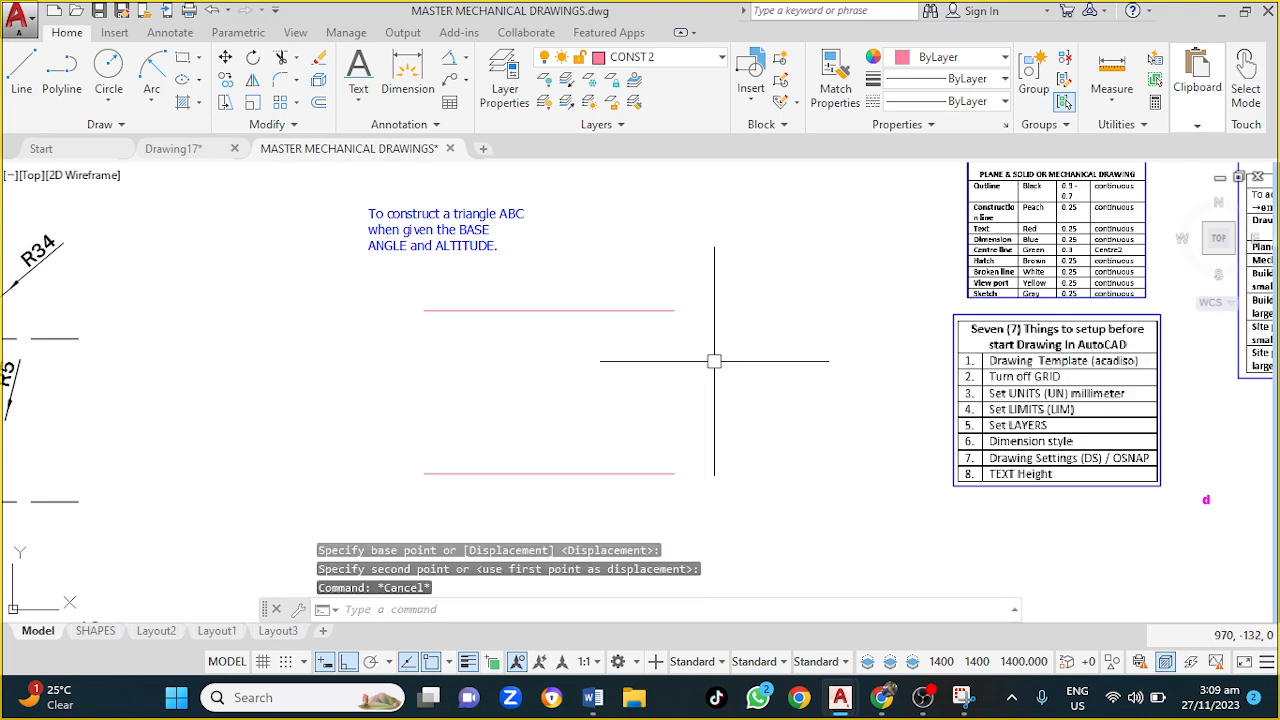
Draw a line 140 units long at 60° from the left endpoint of the base line, crossing the upper horizontal line.
scroll(714, 361, "up", 4)
scroll(714, 361, "down", 3)
scroll(963, 343, "up", 4)
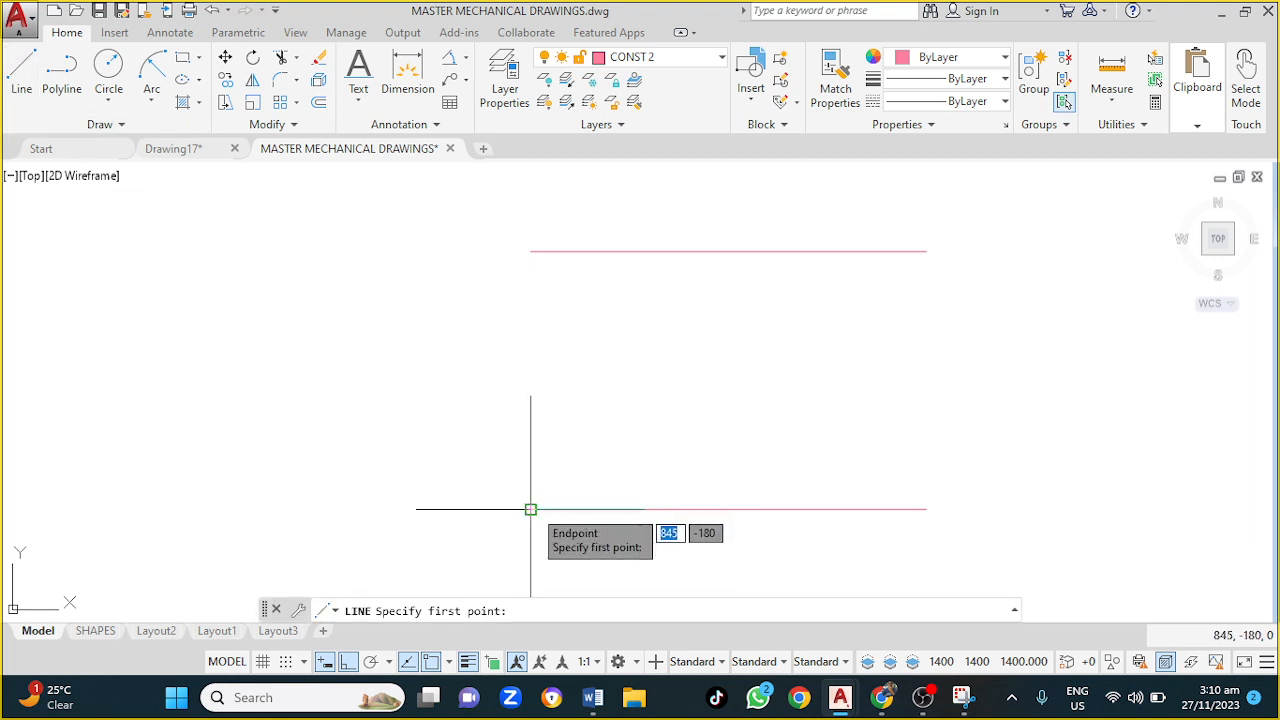
left_click(530, 509)
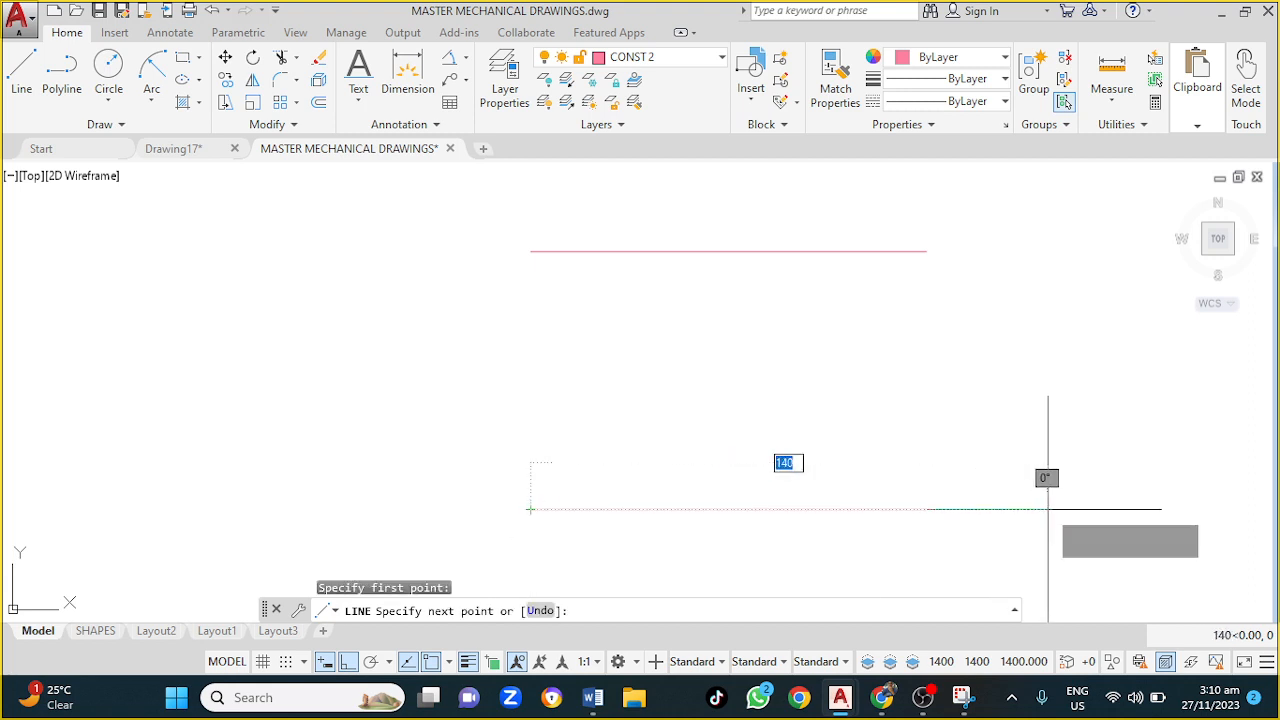
key("Tab")
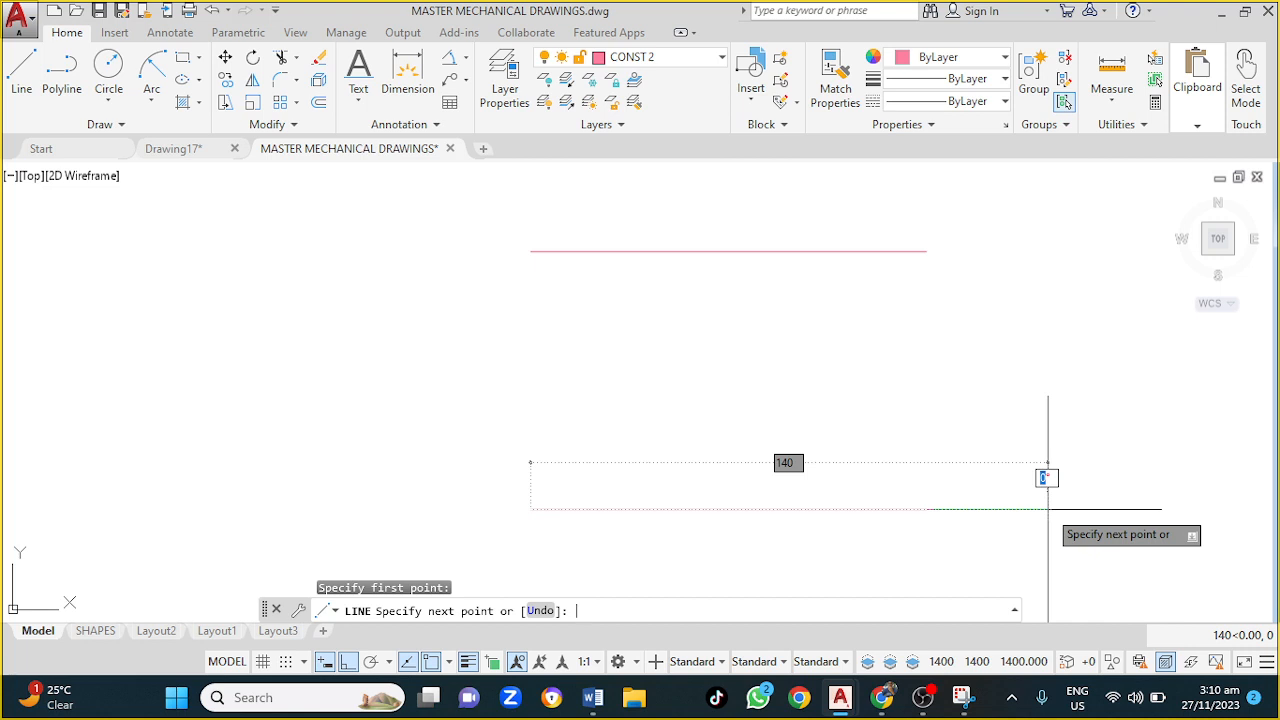
key("Return")
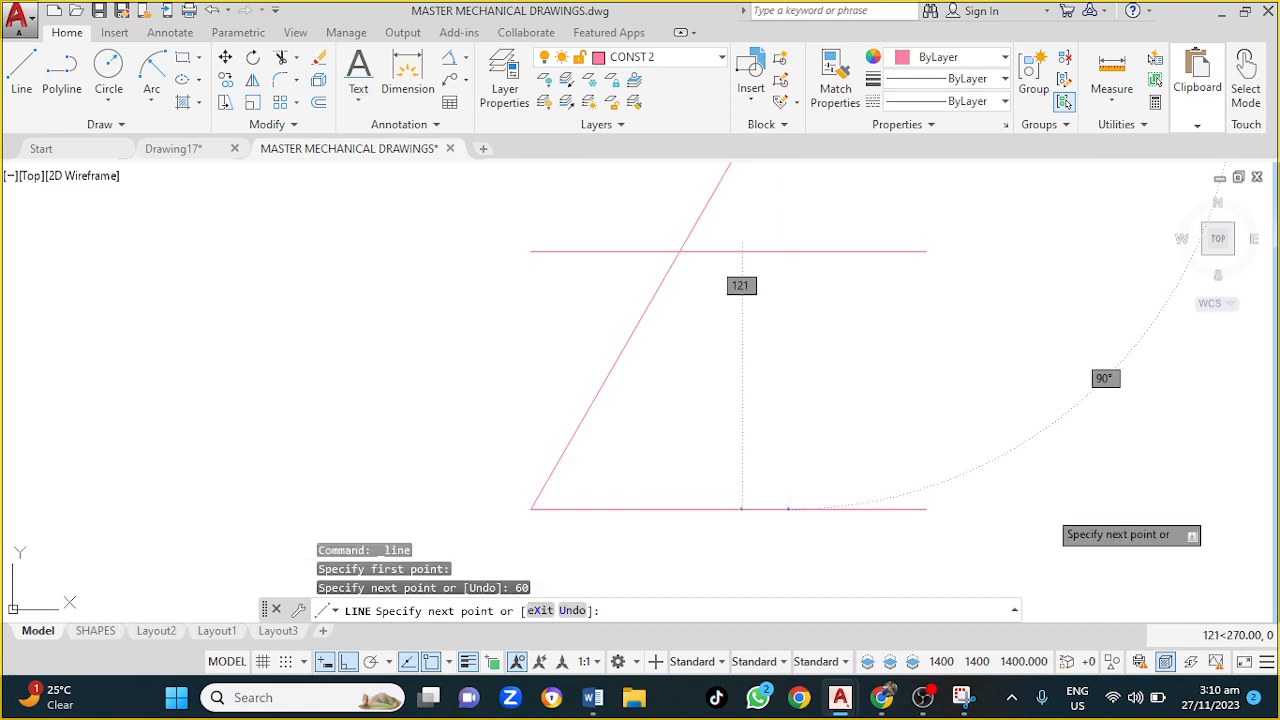
key("Escape")
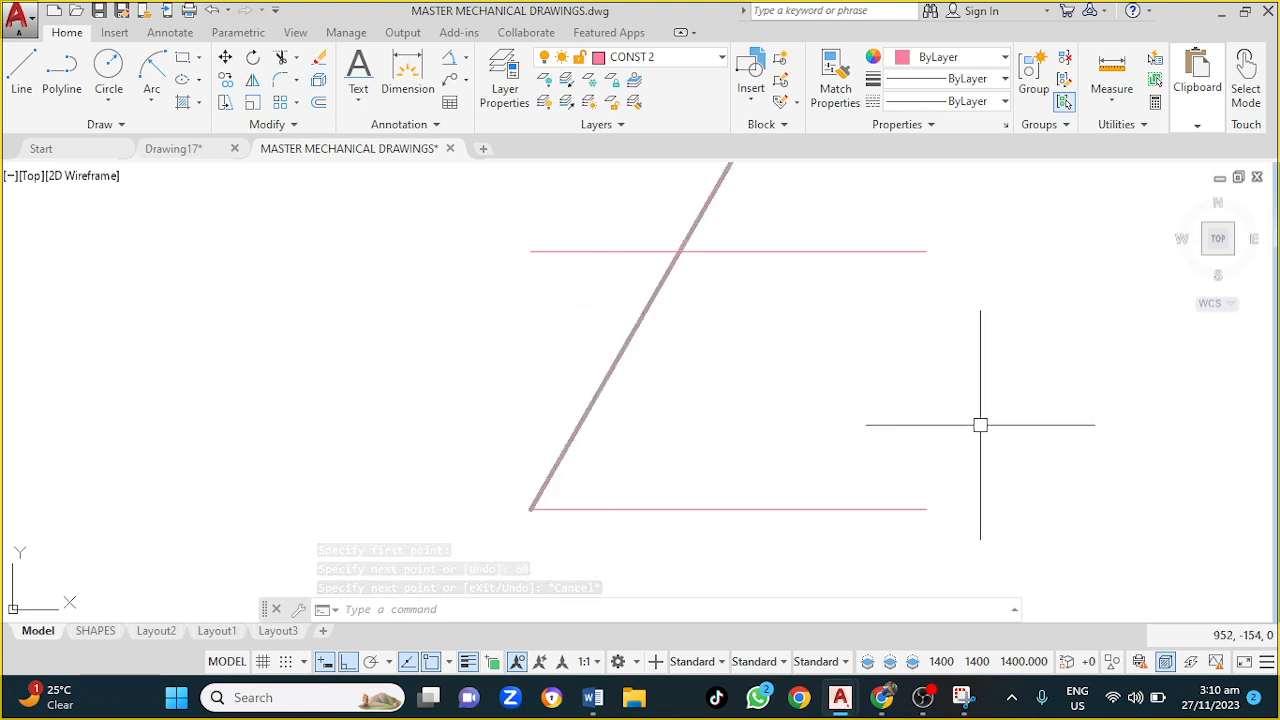
Draw a line 93 units long at 135° from the right endpoint of the base line.
mouse_move(988, 423)
middle_mouse_down()
mouse_move(706, 389)
mouse_move(677, 446)
mouse_move(869, 491)
middle_mouse_up()
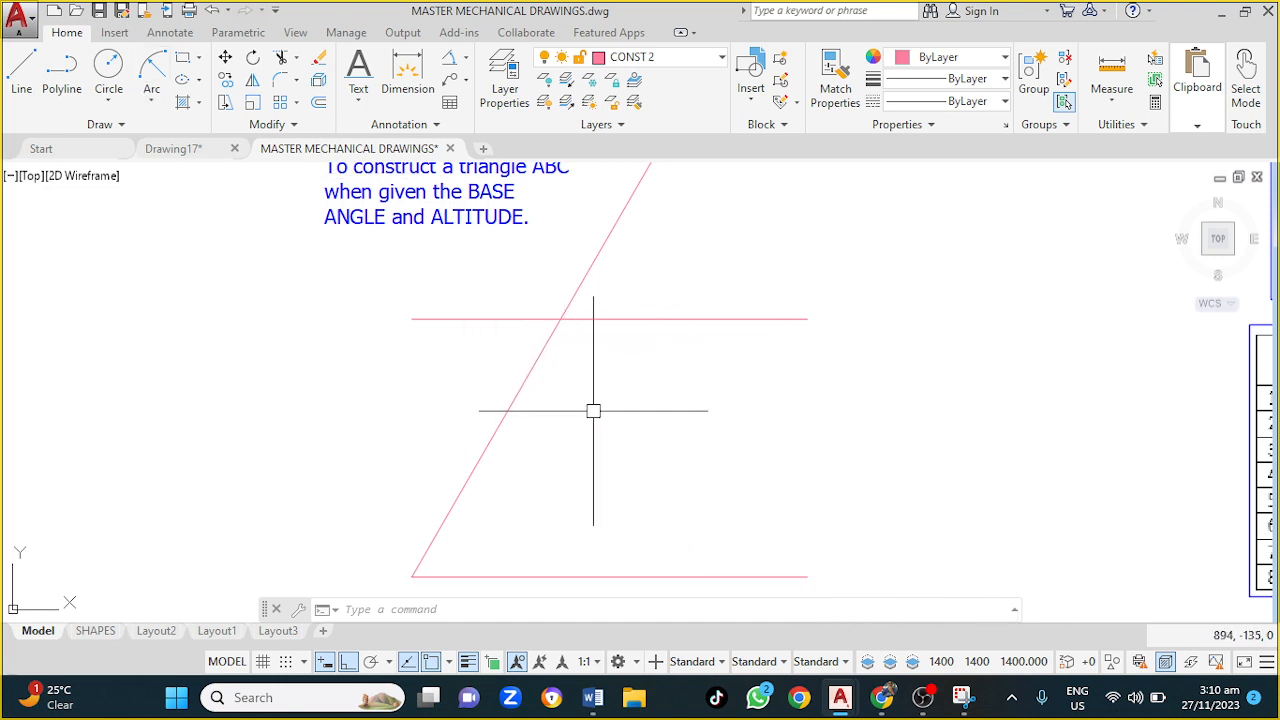
type("l")
key("Return")
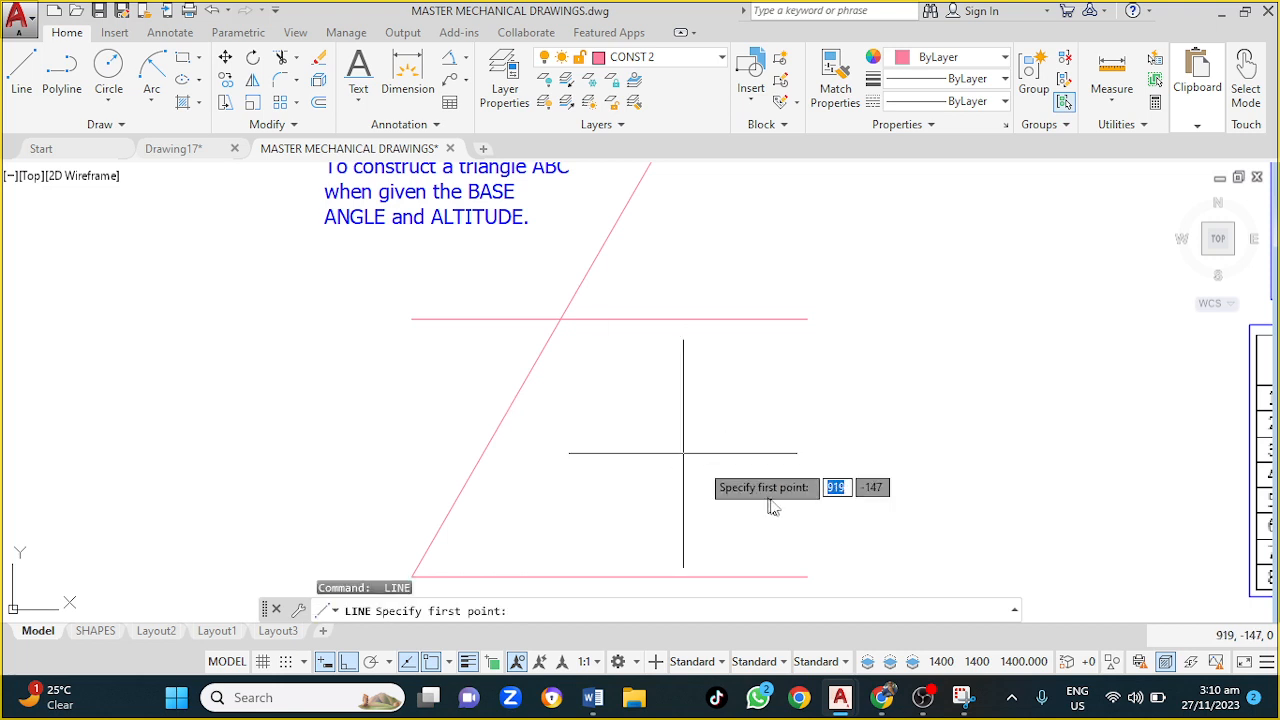
left_click(806, 577)
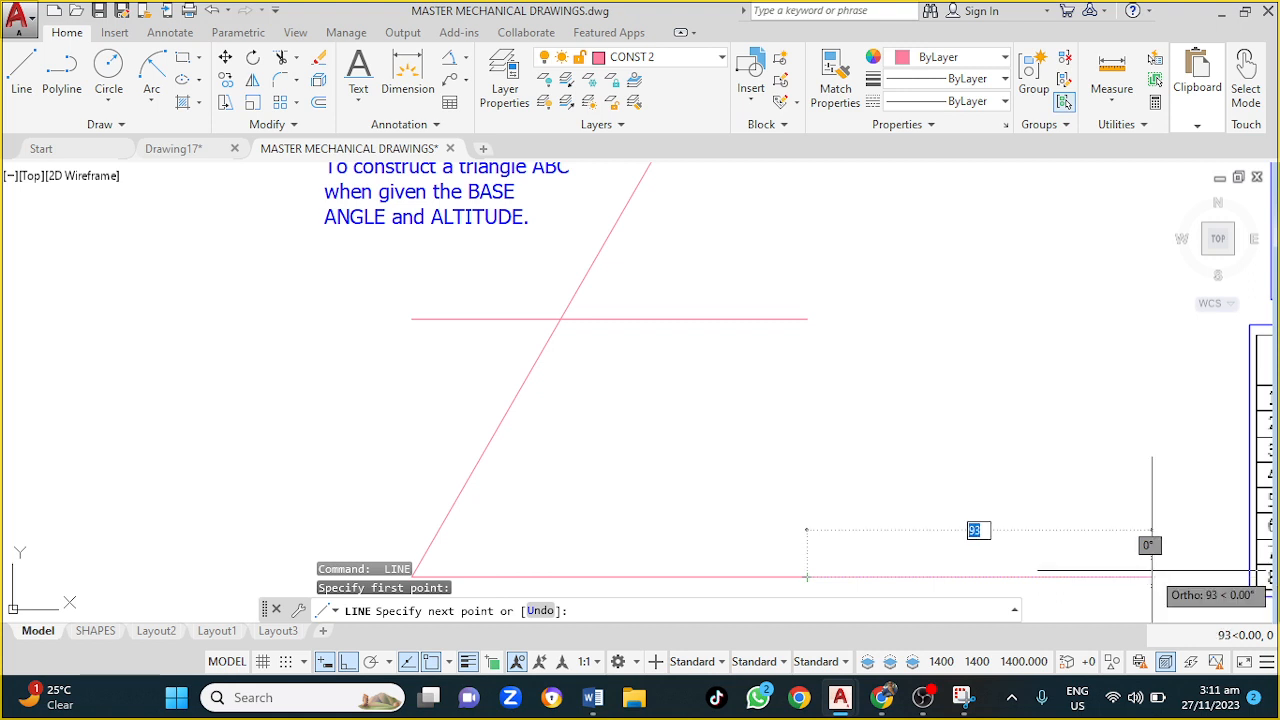
key("Tab")
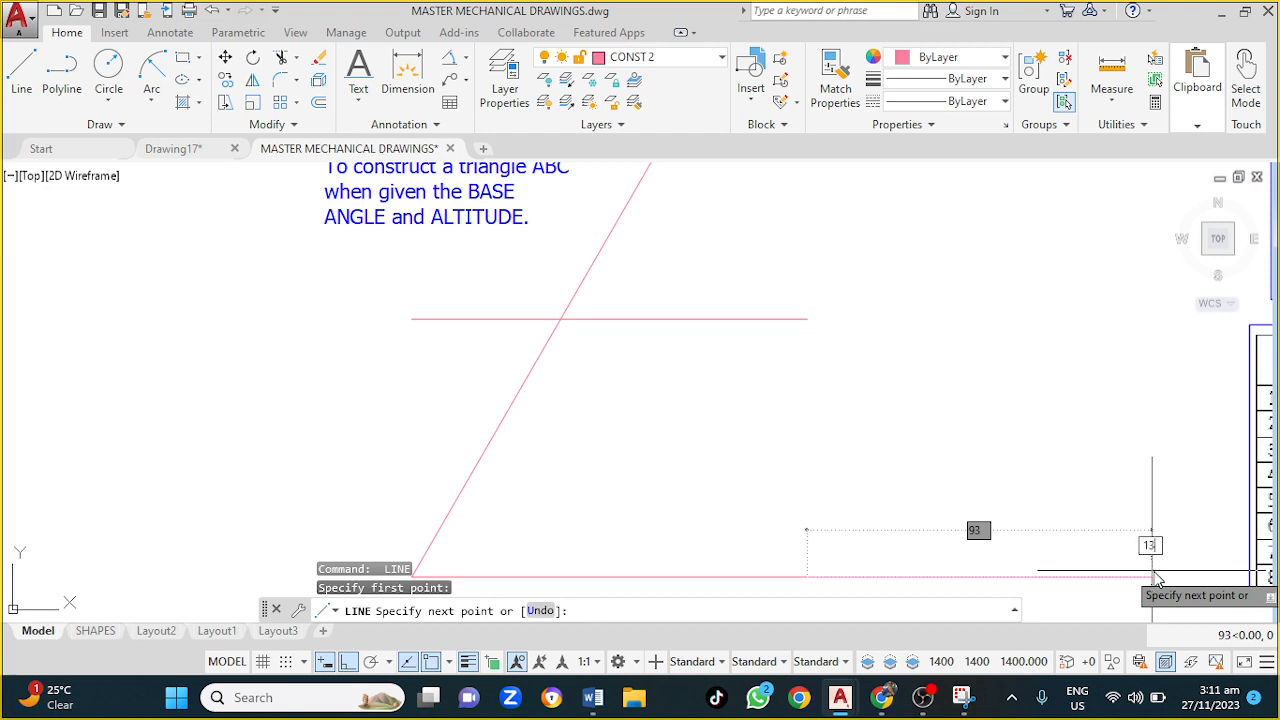
key("Return")
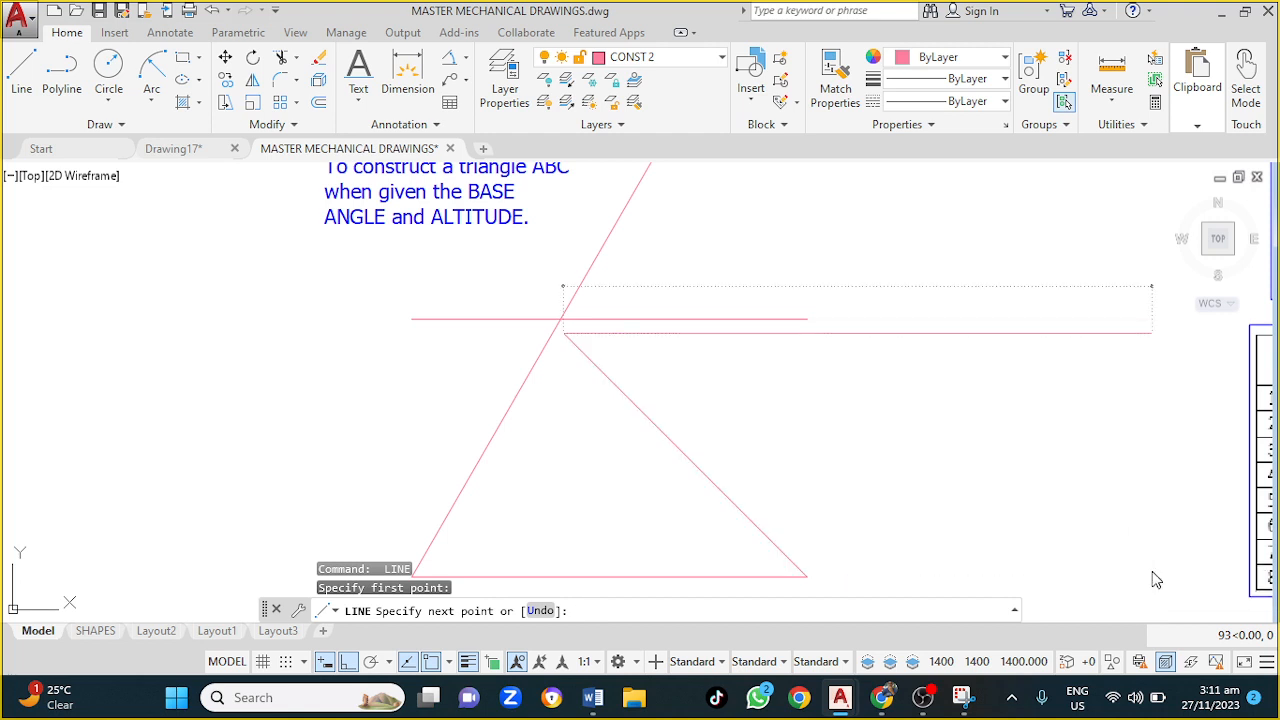
key("Escape")
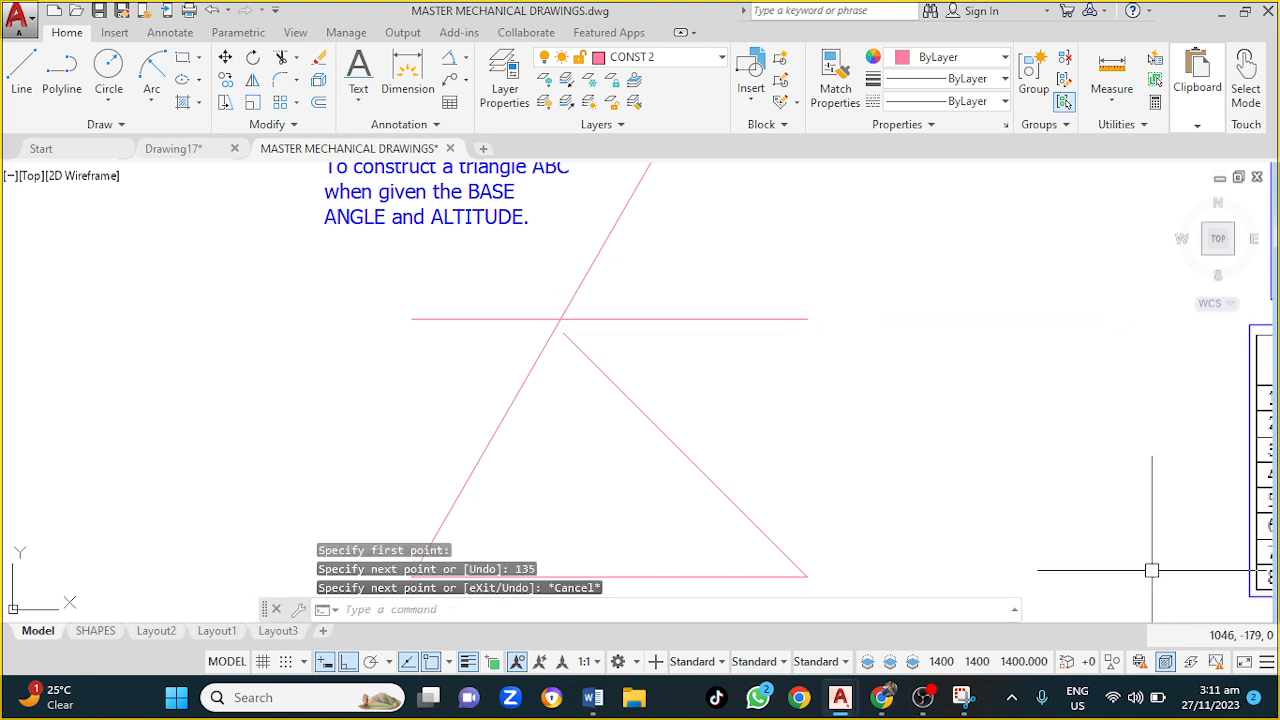
Move the 135° line by its upper endpoint to the intersection of the 60° line and the upper horizontal line.
left_click(708, 478)
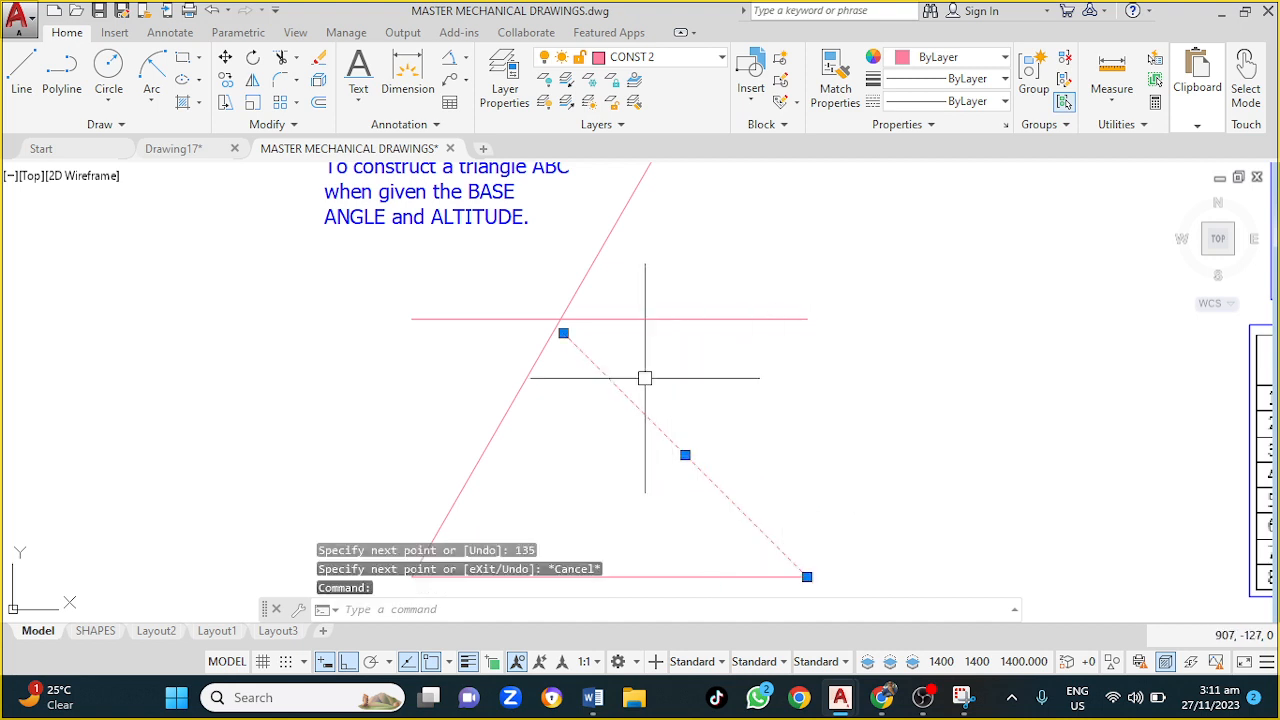
middle_click_drag(743, 389, 848, 324)
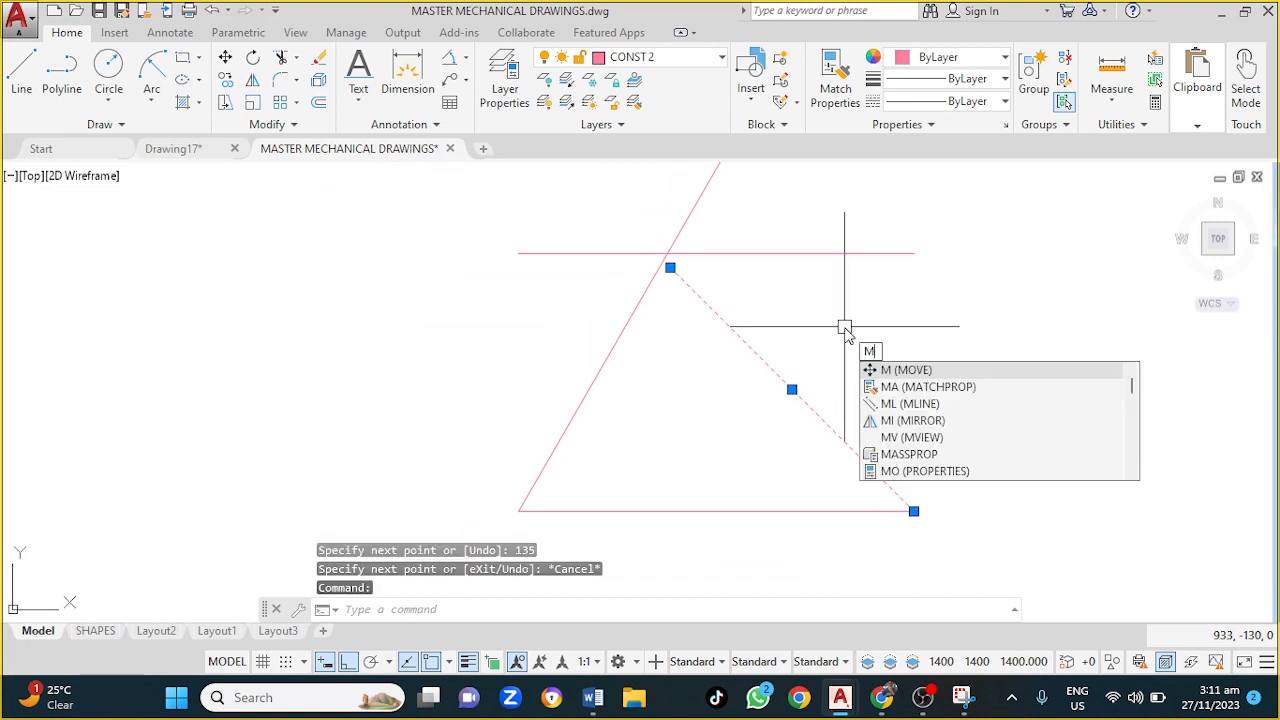
key("Return")
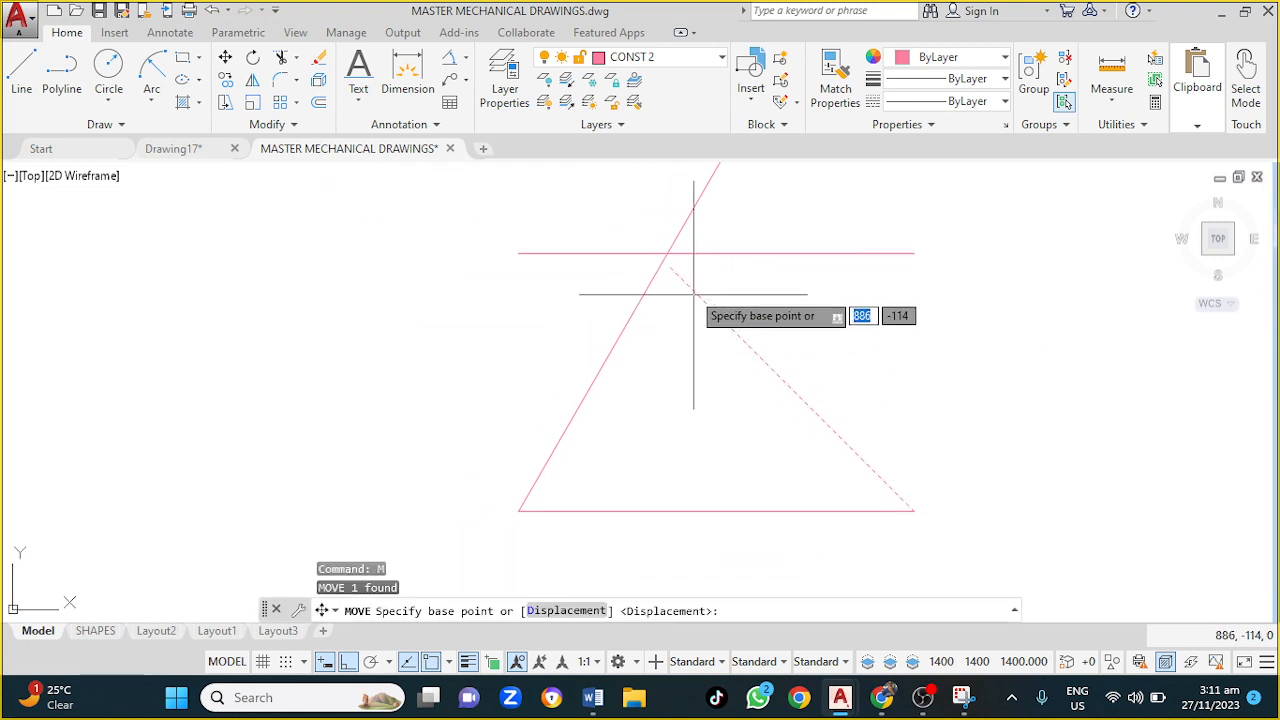
left_click(670, 267)
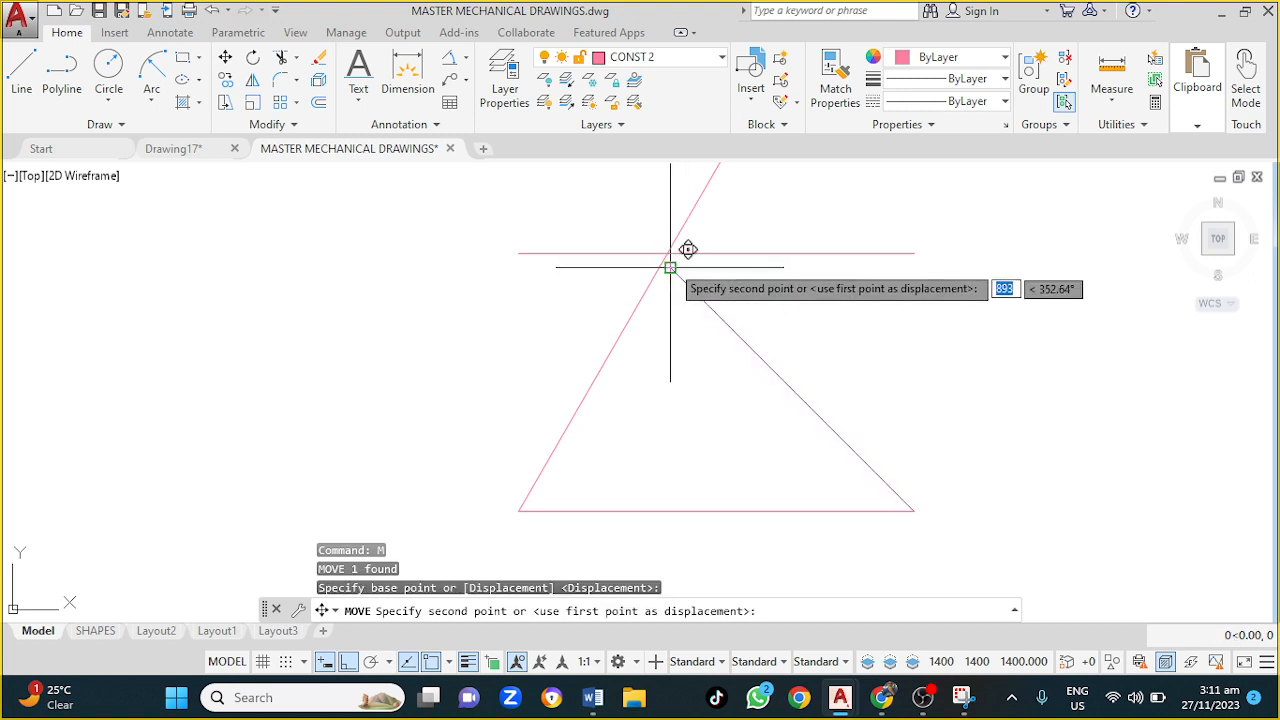
key("Escape")
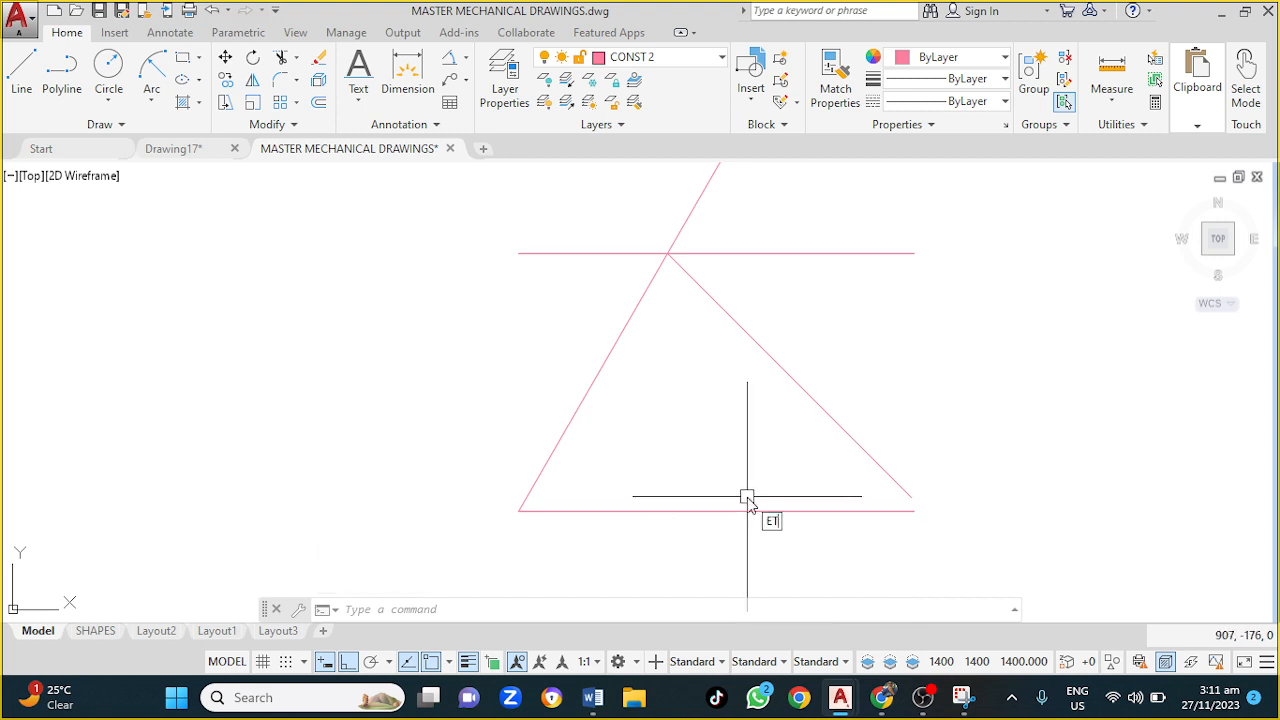
Try to join the 45° sloping line and the base line with a radius 0 fillet at their right ends.
key("Return")
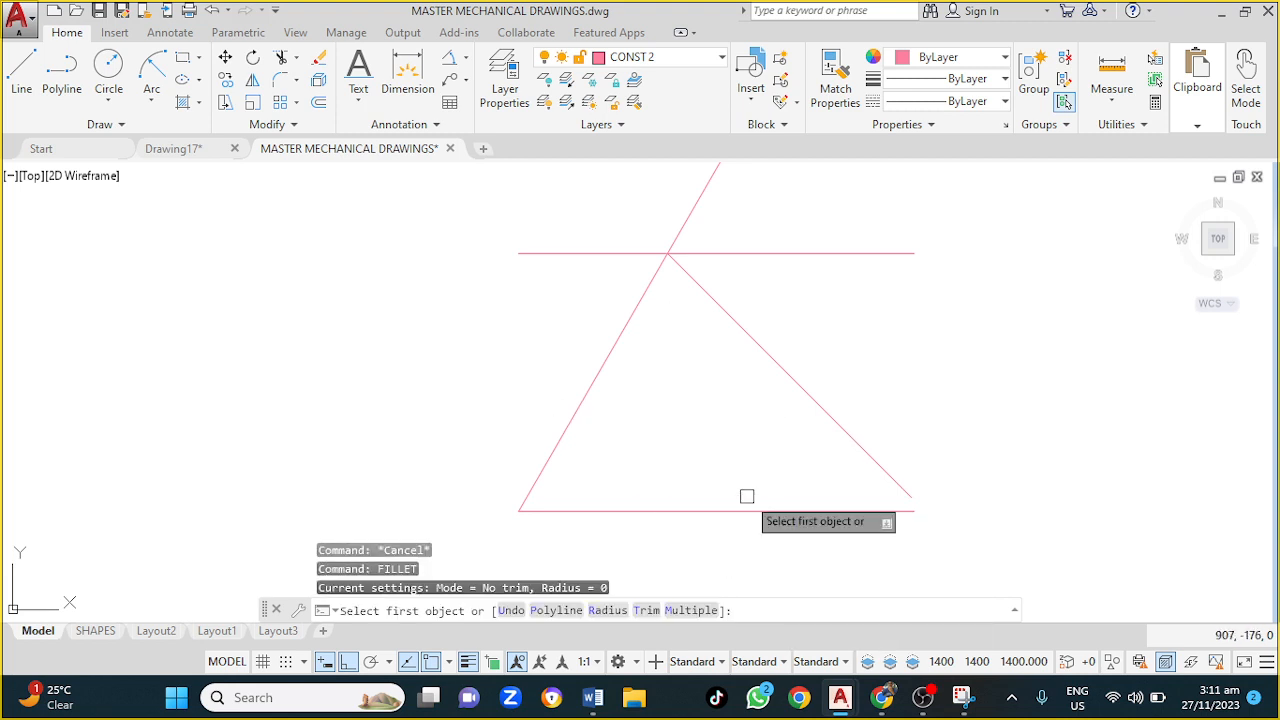
left_click(607, 610)
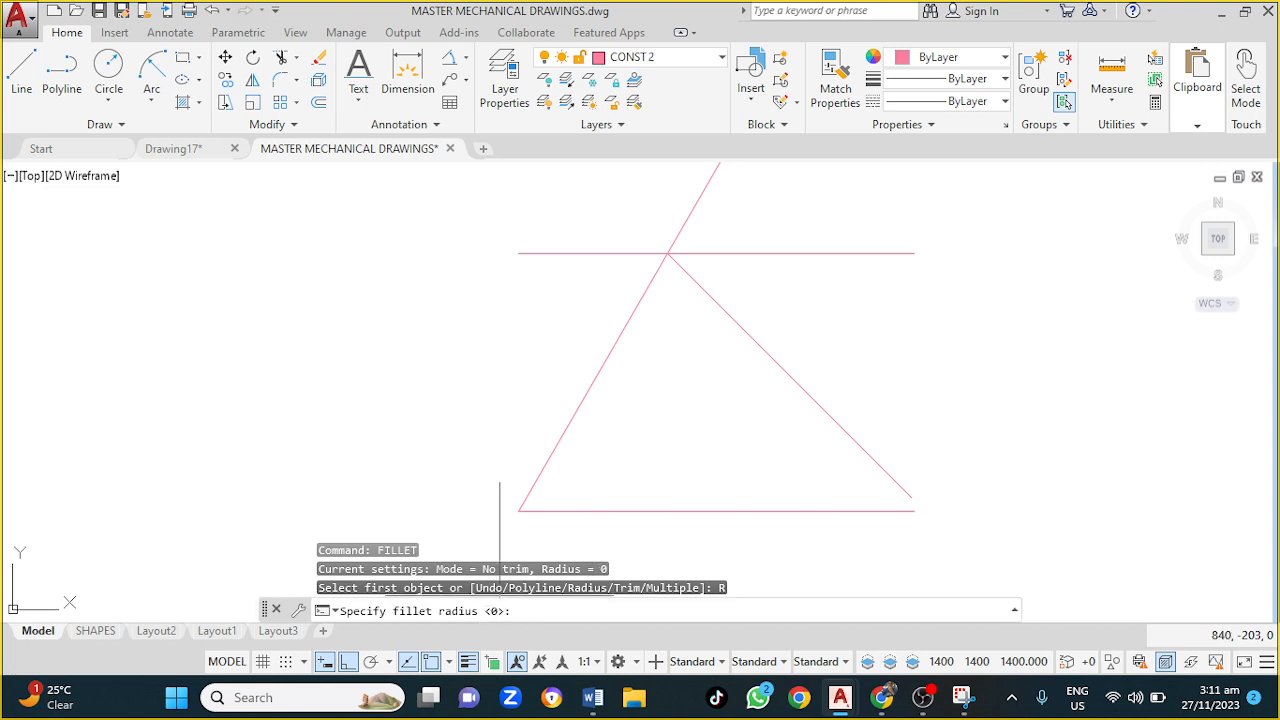
key("Return")
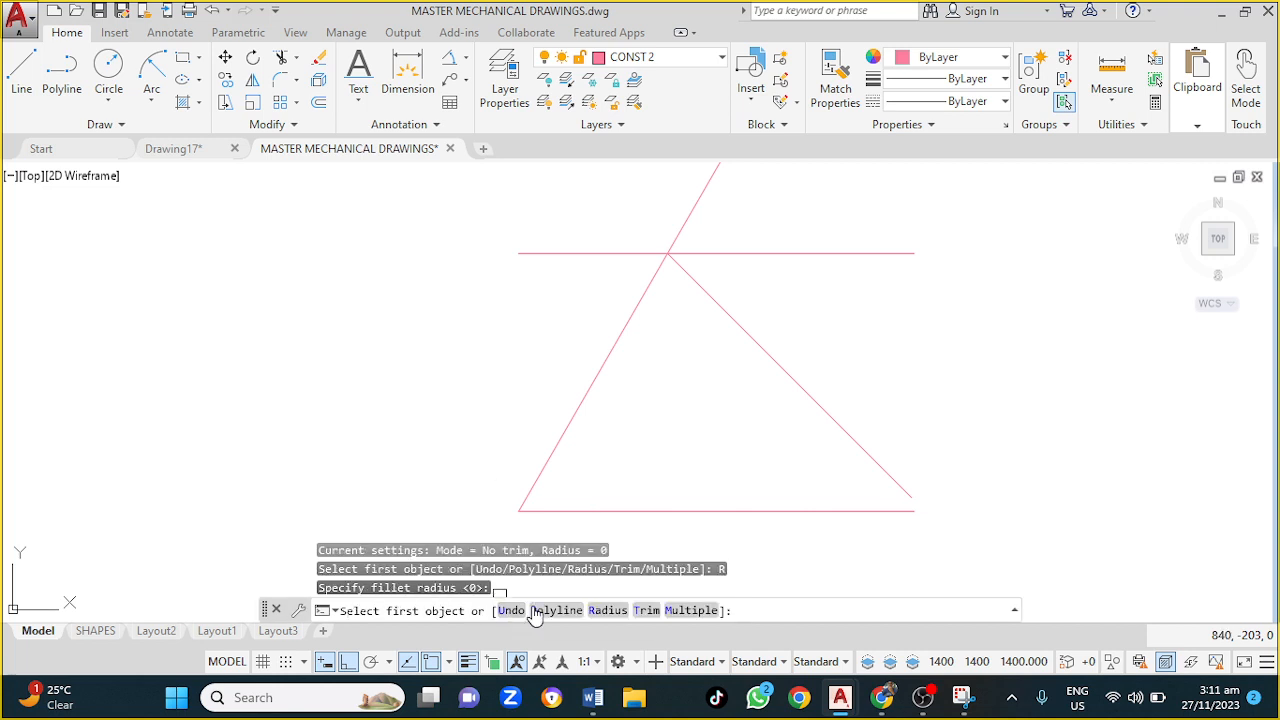
left_click(875, 467)
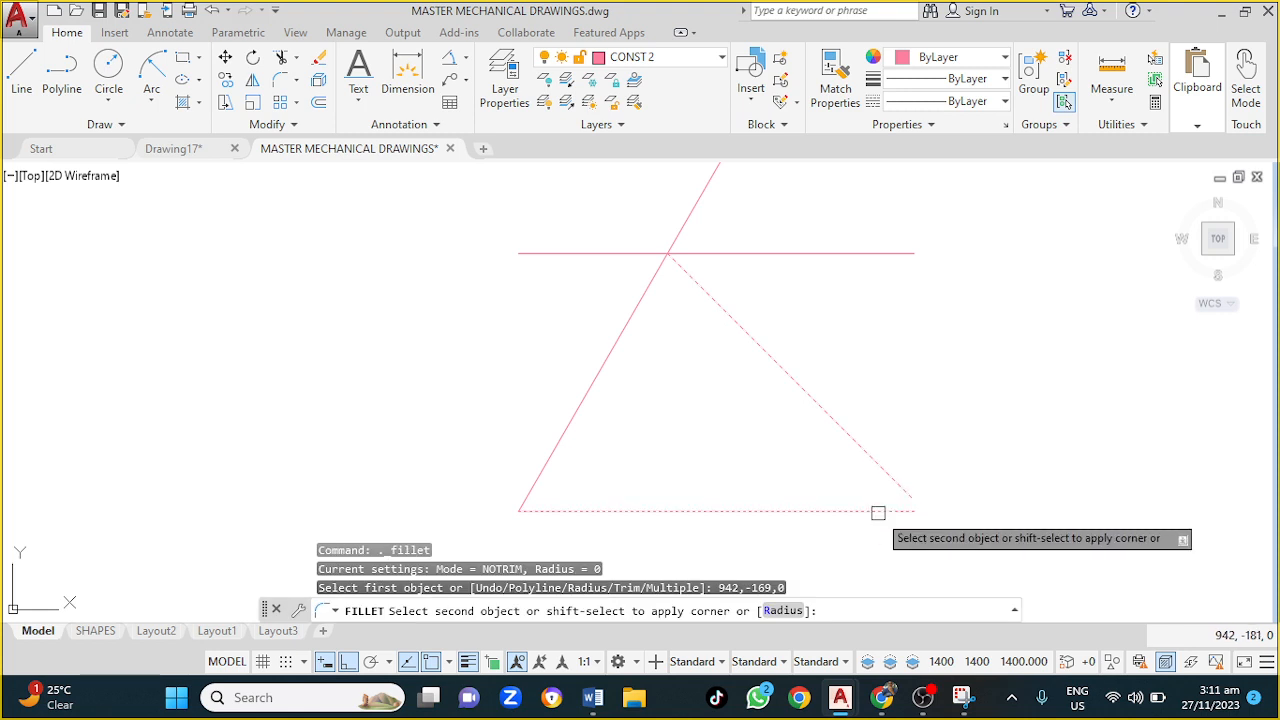
left_click(878, 512)
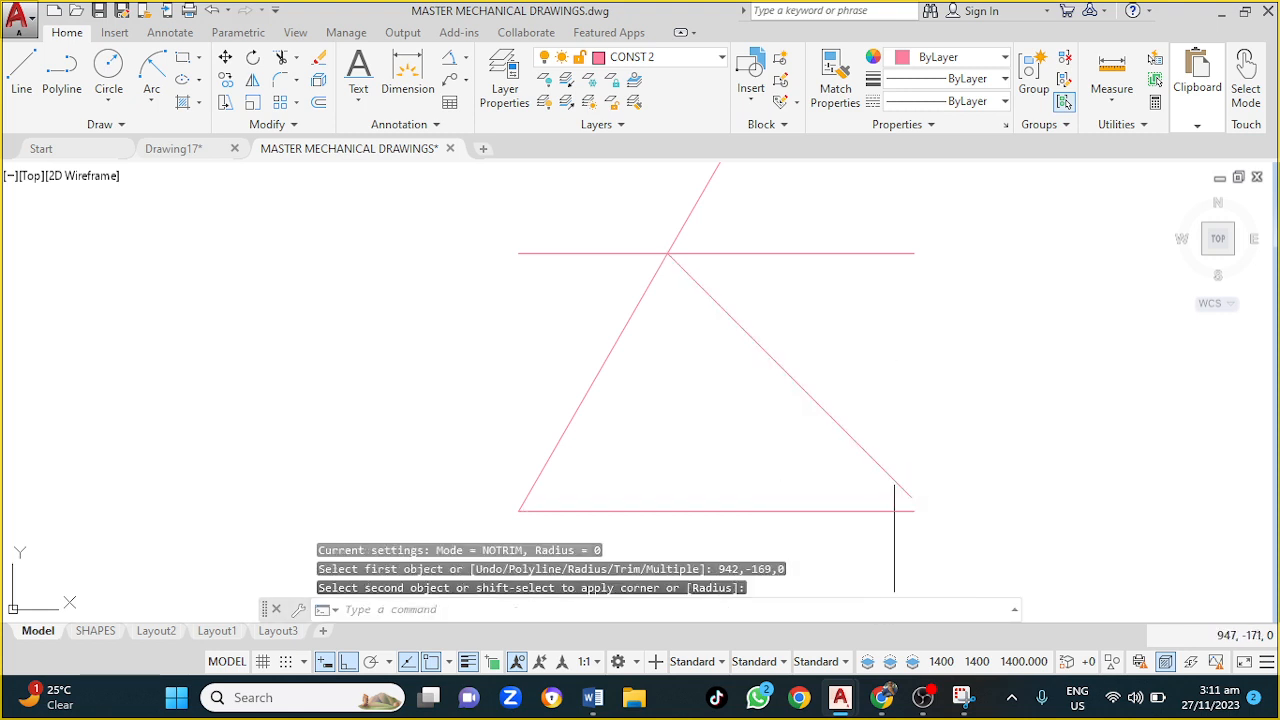
left_click(894, 479)
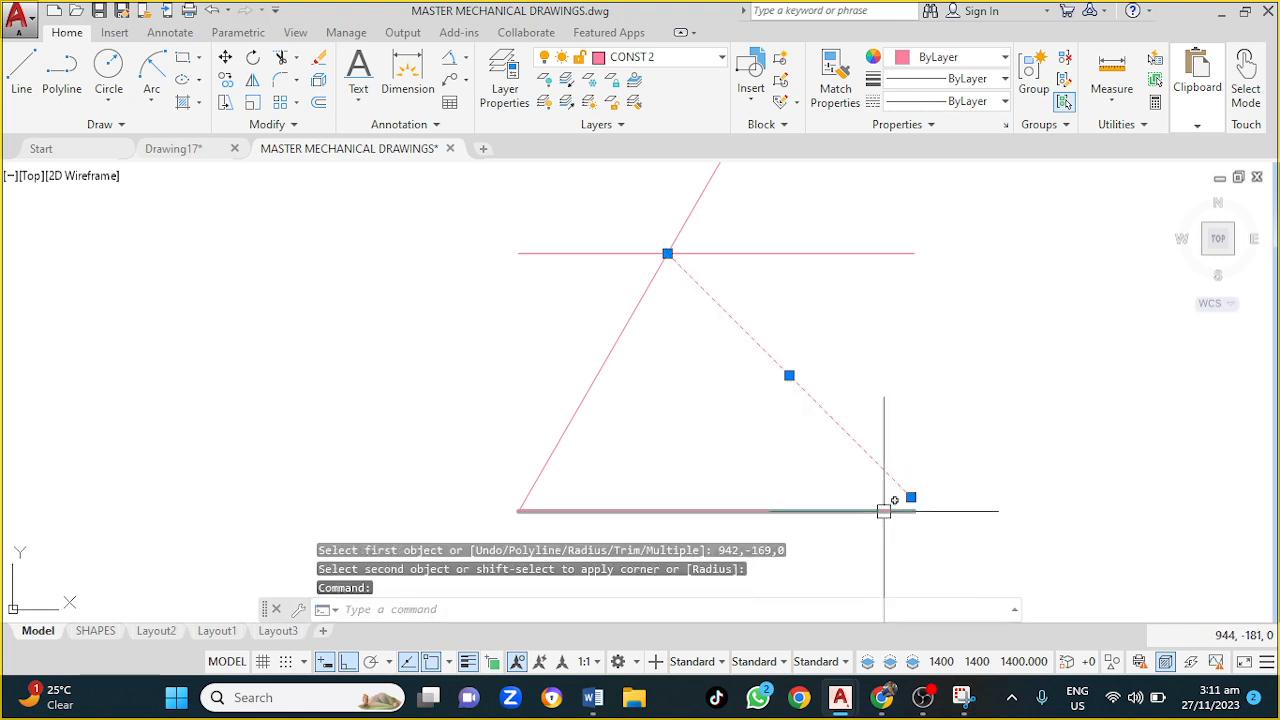
left_click(886, 511)
key("Escape")
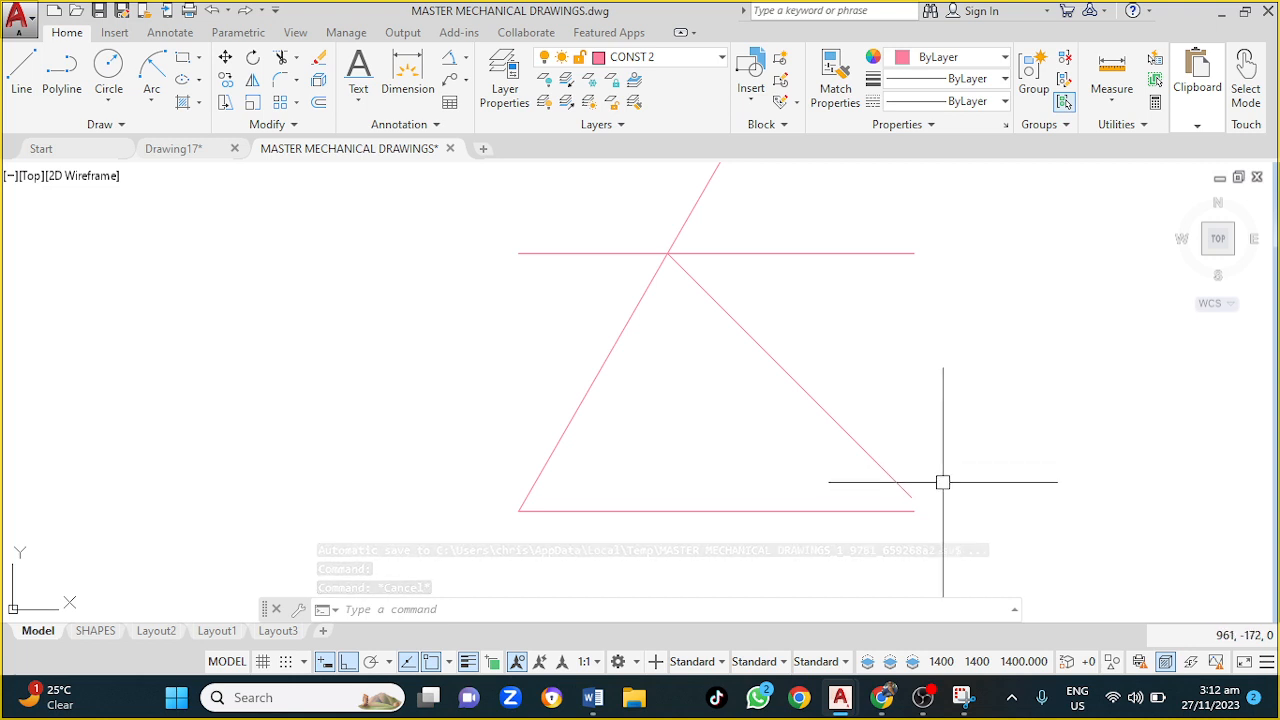
Stretch the base line's right end horizontally outward by about 28 units.
left_click(867, 512)
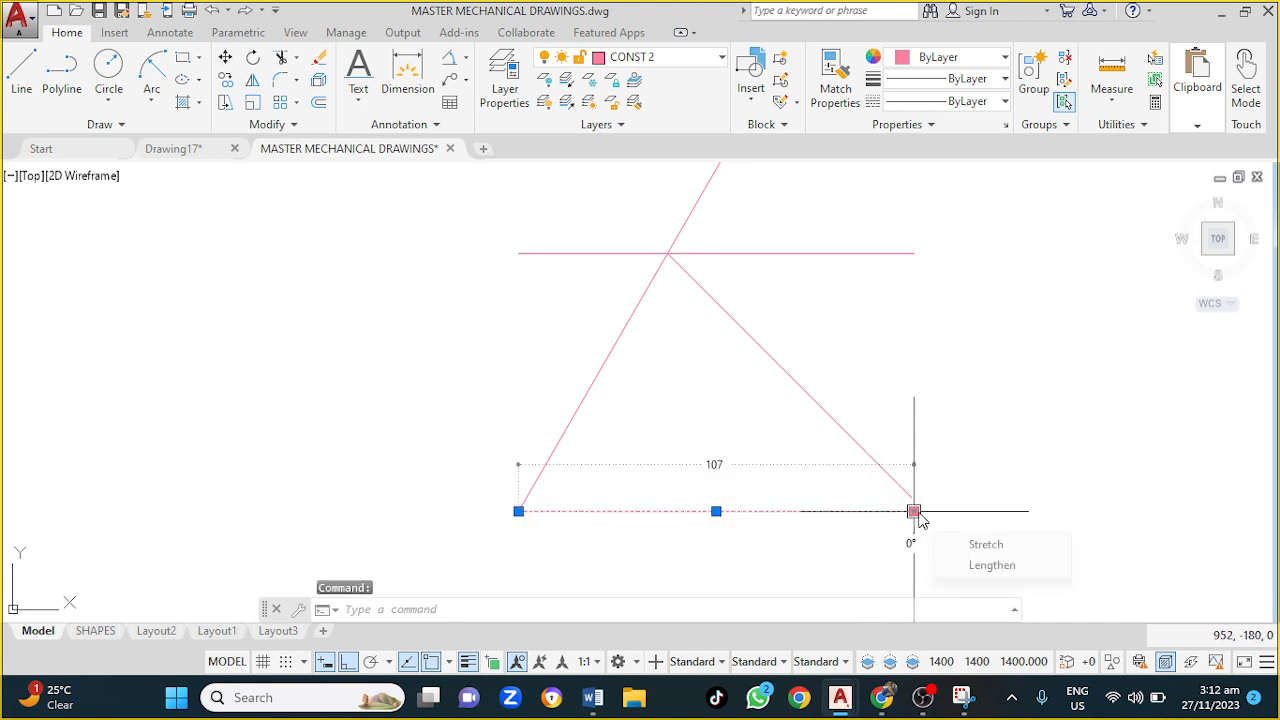
left_click(914, 512)
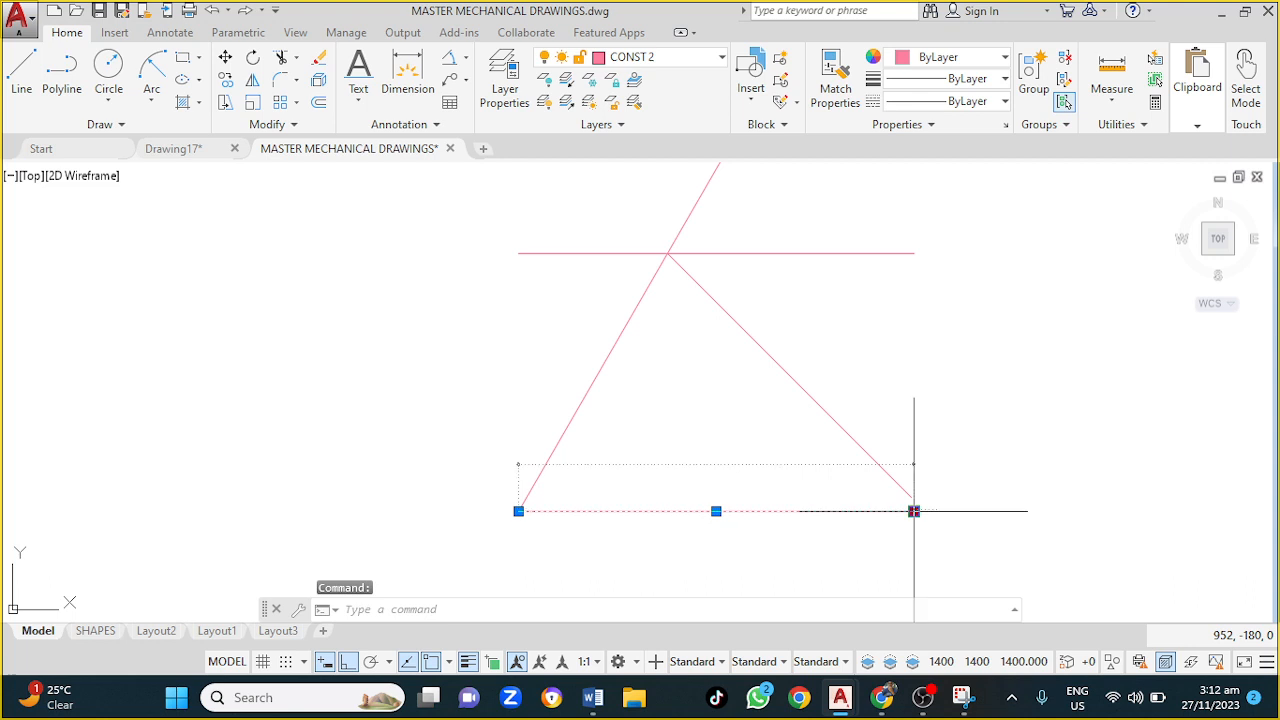
left_click(1016, 512)
key("Escape")
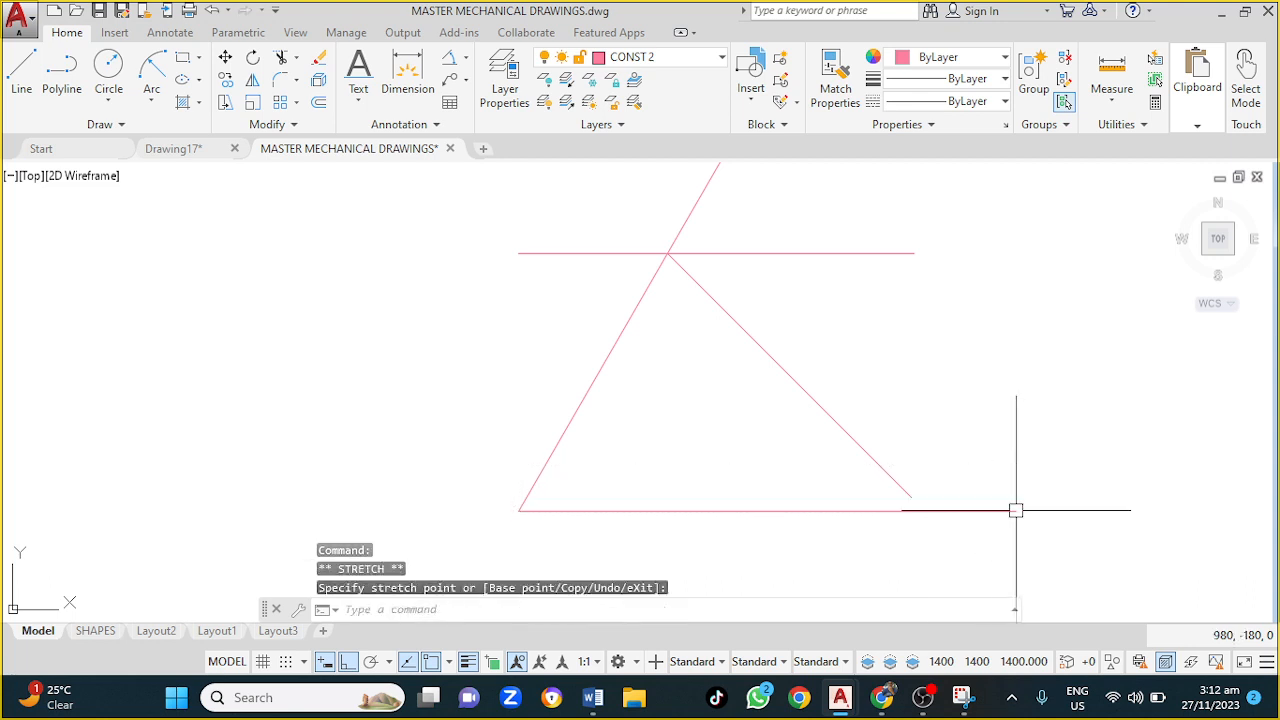
With Ortho off, stretch the 45° line's lower end about 20 units along its own direction, past the base line.
left_click(885, 469)
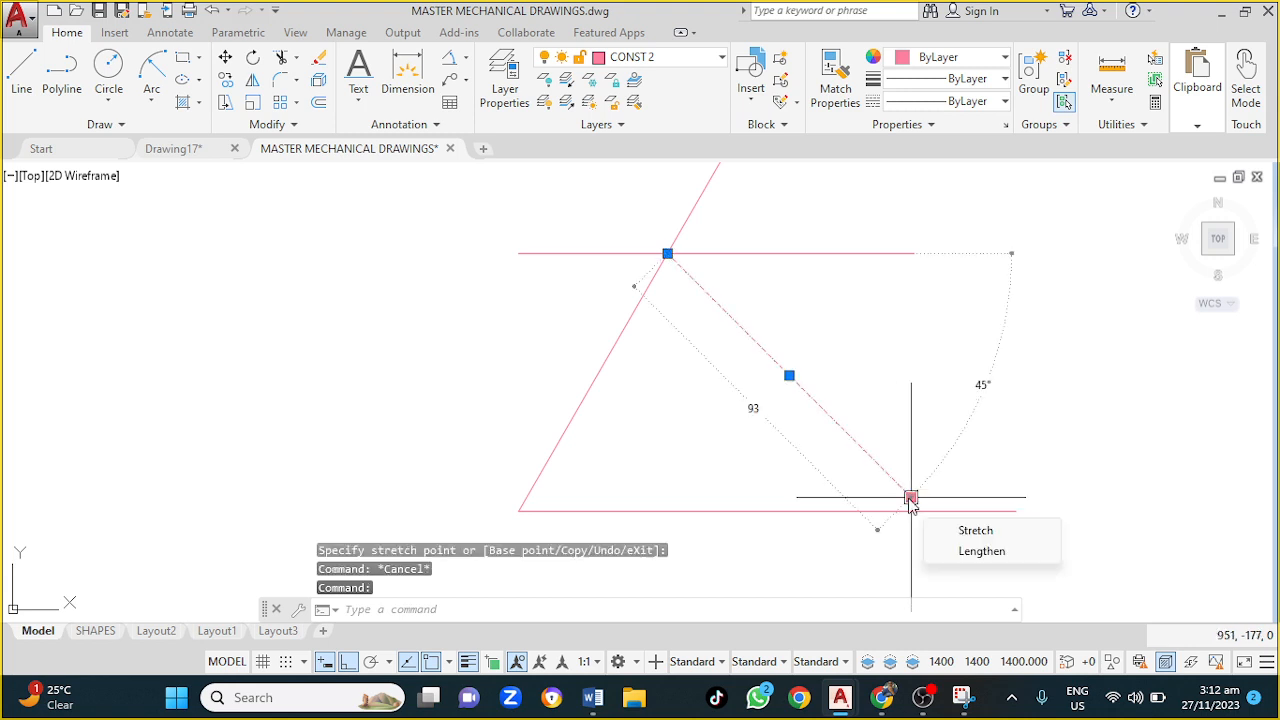
left_click(911, 497)
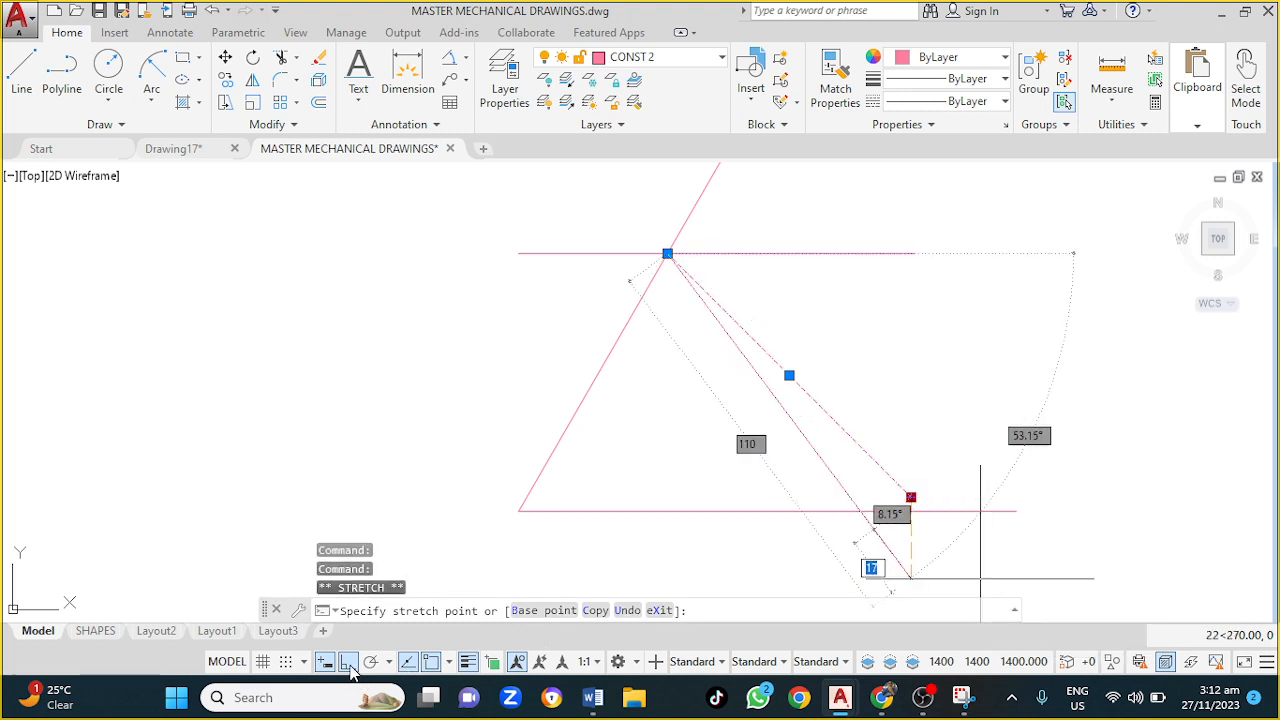
key("F8")
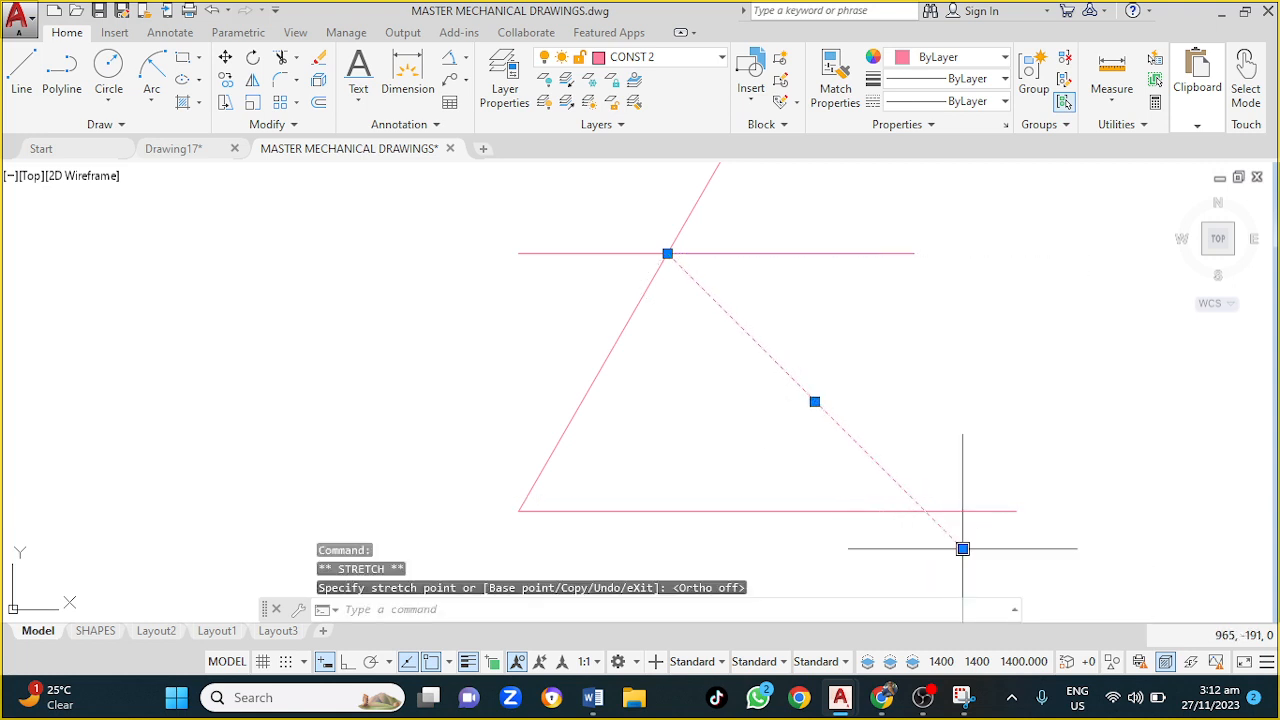
key("Escape")
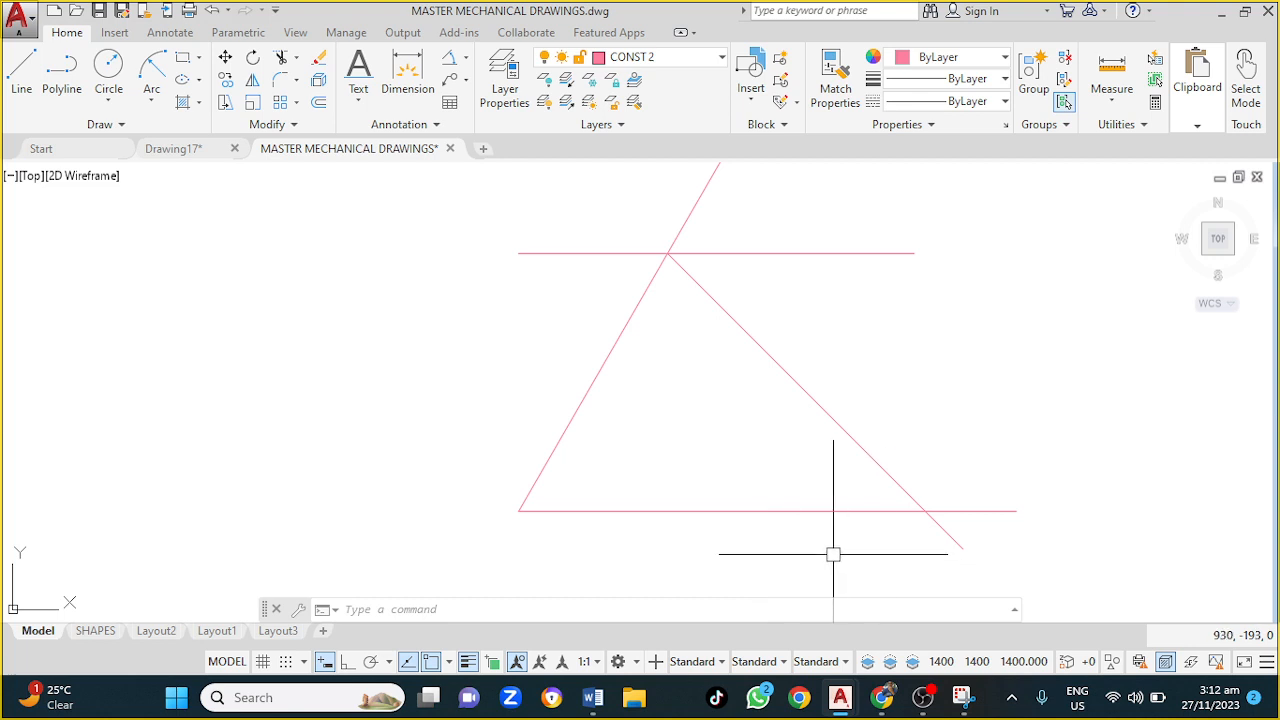
Trim the overhanging line ends at the lower right corner and the part of the 60° line above the apex.
key("Return")
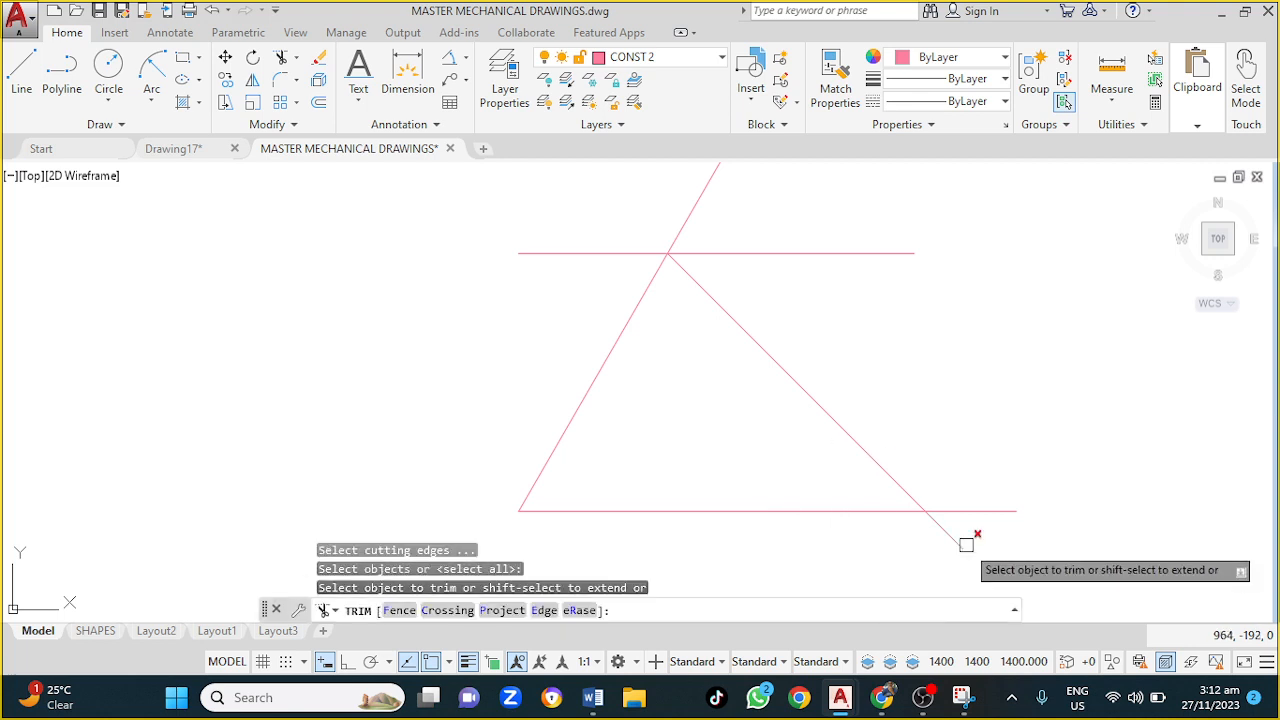
left_click(955, 538)
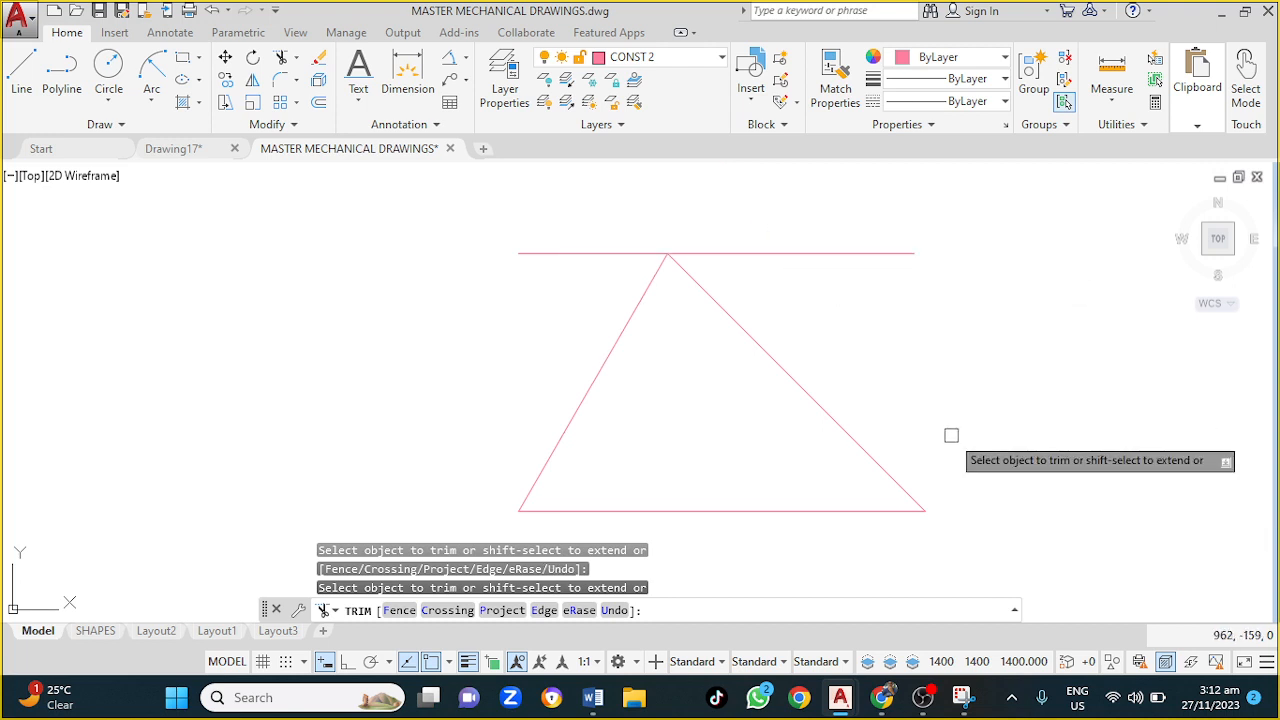
key("Escape")
middle_click_drag(737, 417, 741, 389)
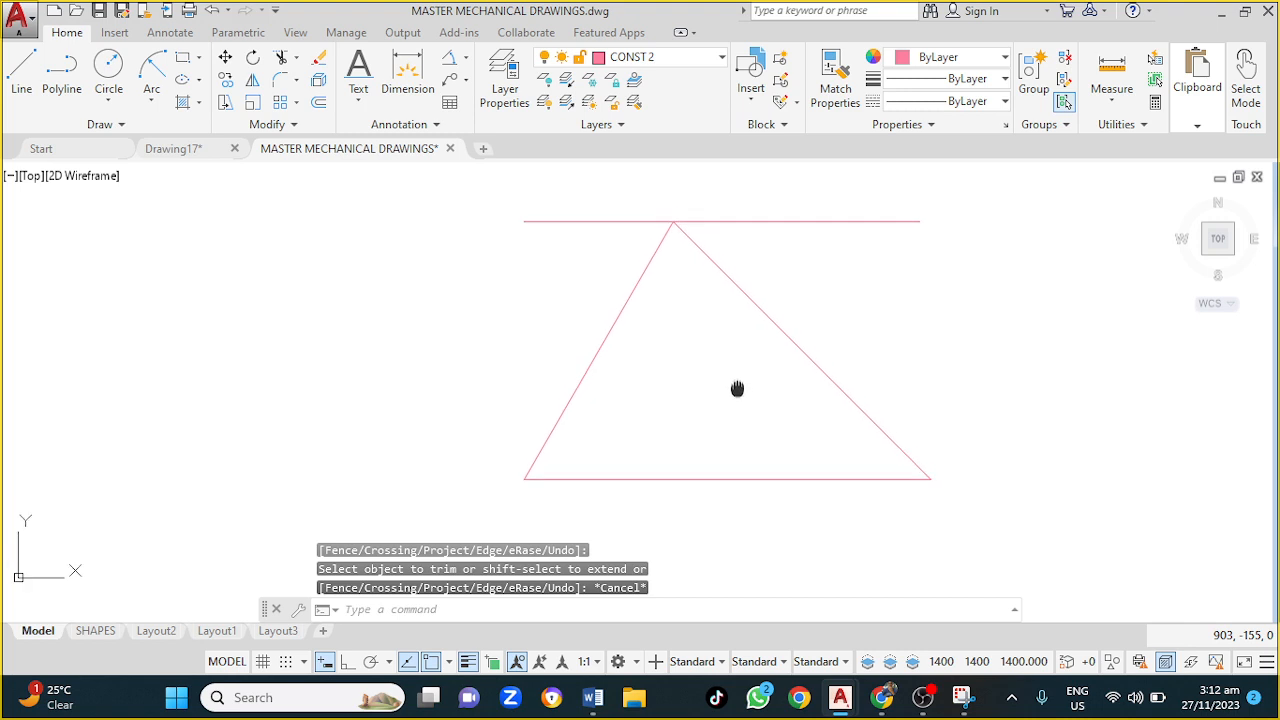
left_click(867, 221)
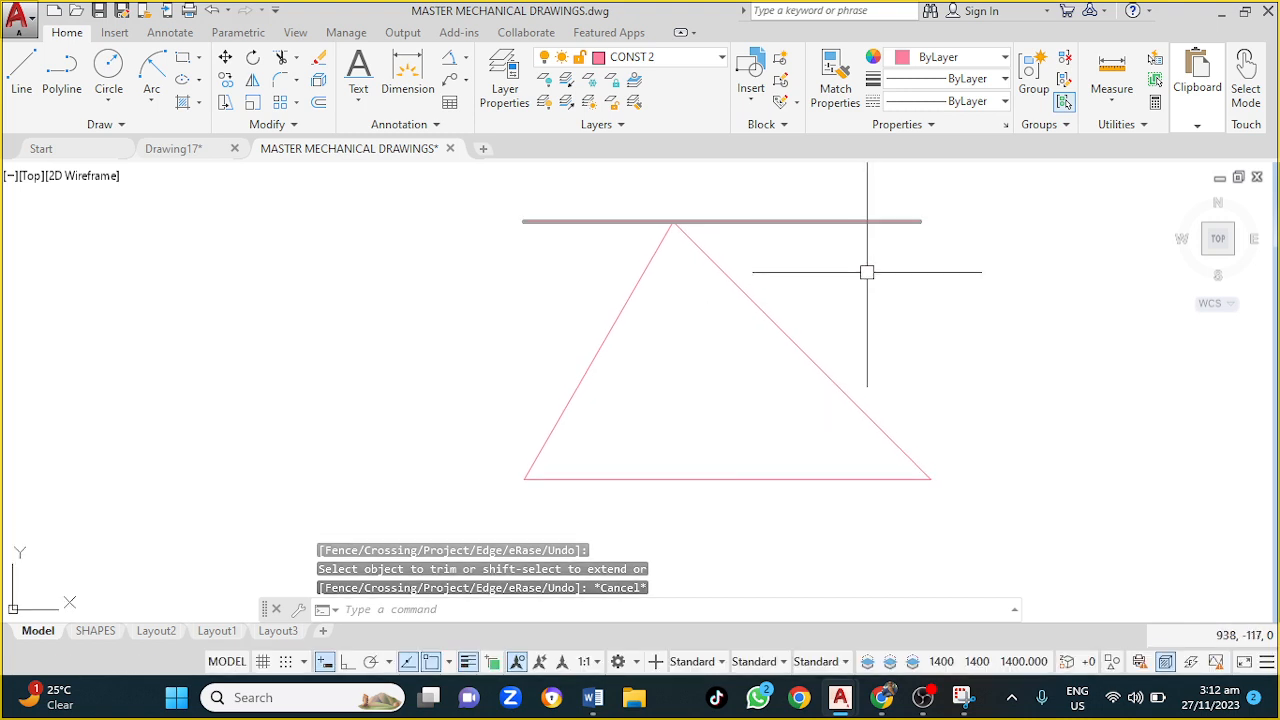
key("Escape")
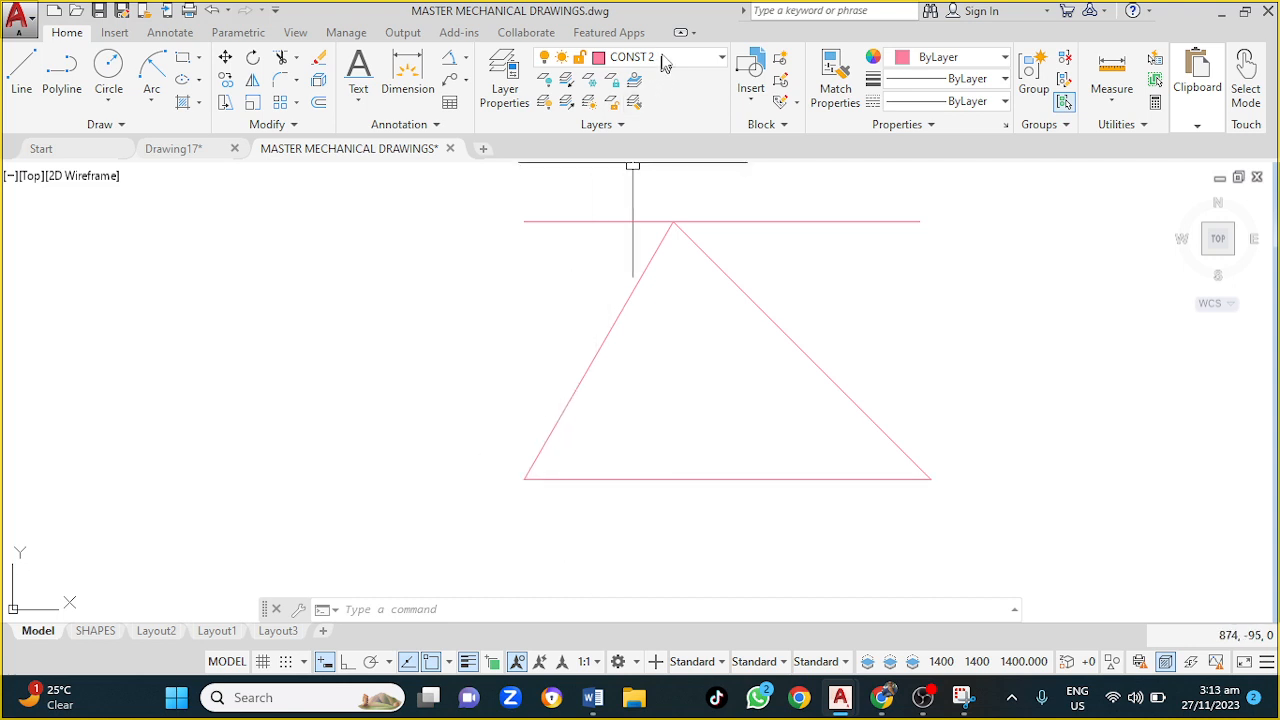
Make DIM the current layer and add an angular dimension inside the triangle's left base corner.
left_click(668, 60)
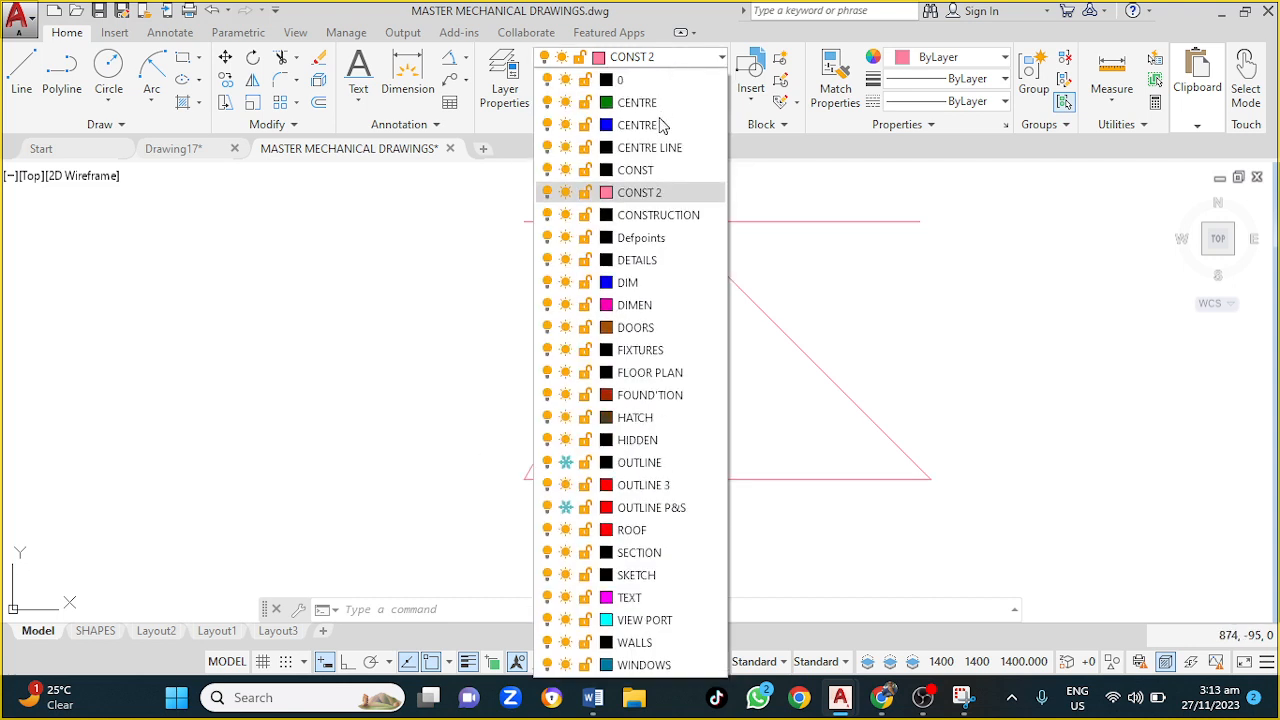
left_click(640, 284)
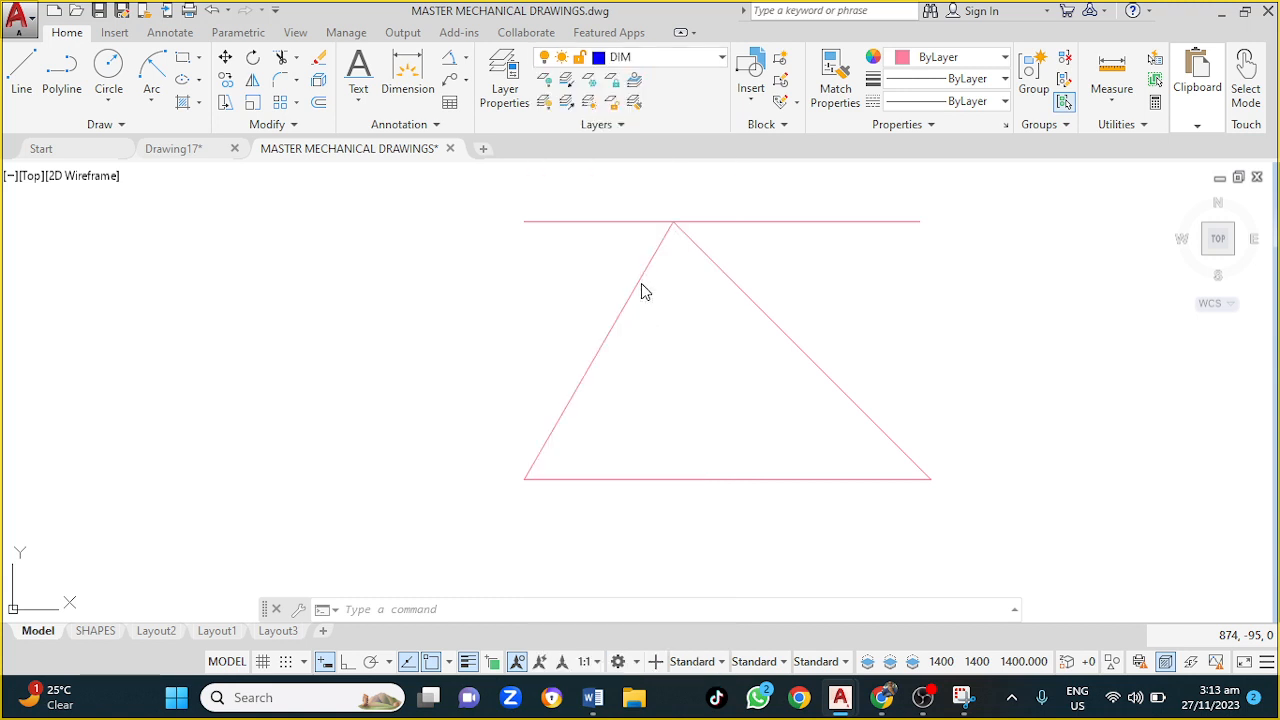
left_click(450, 63)
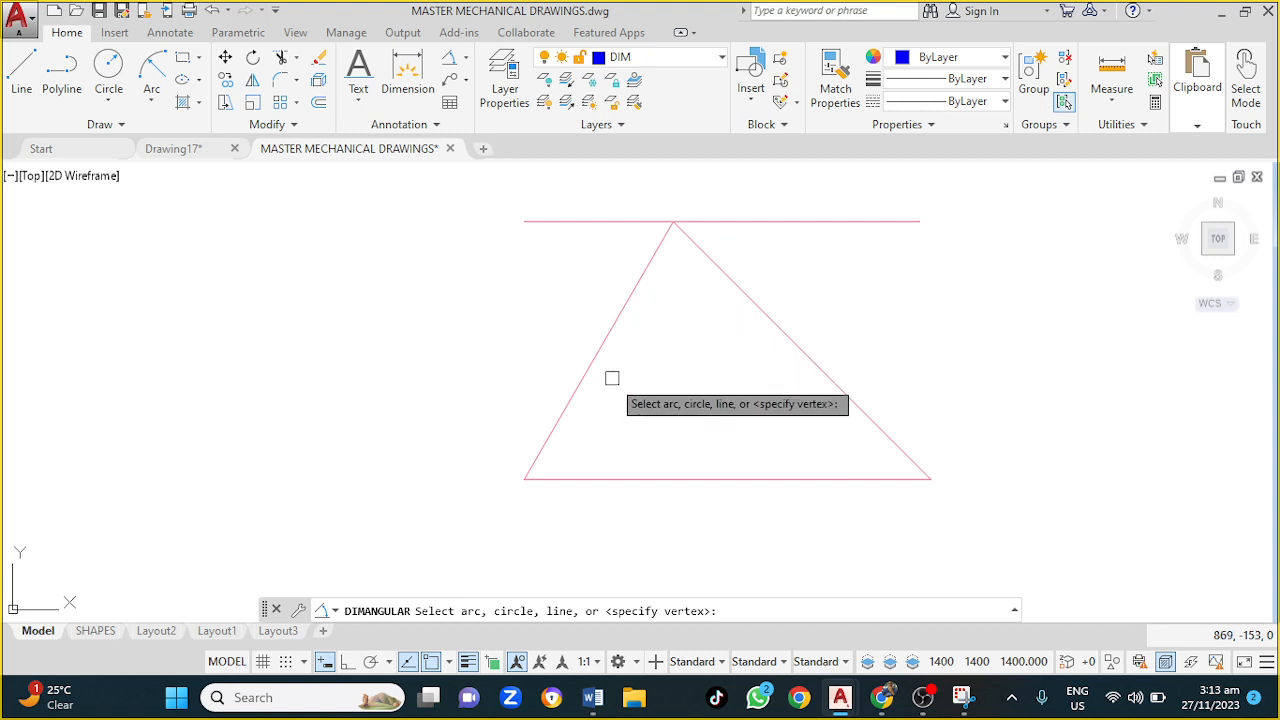
left_click(578, 388)
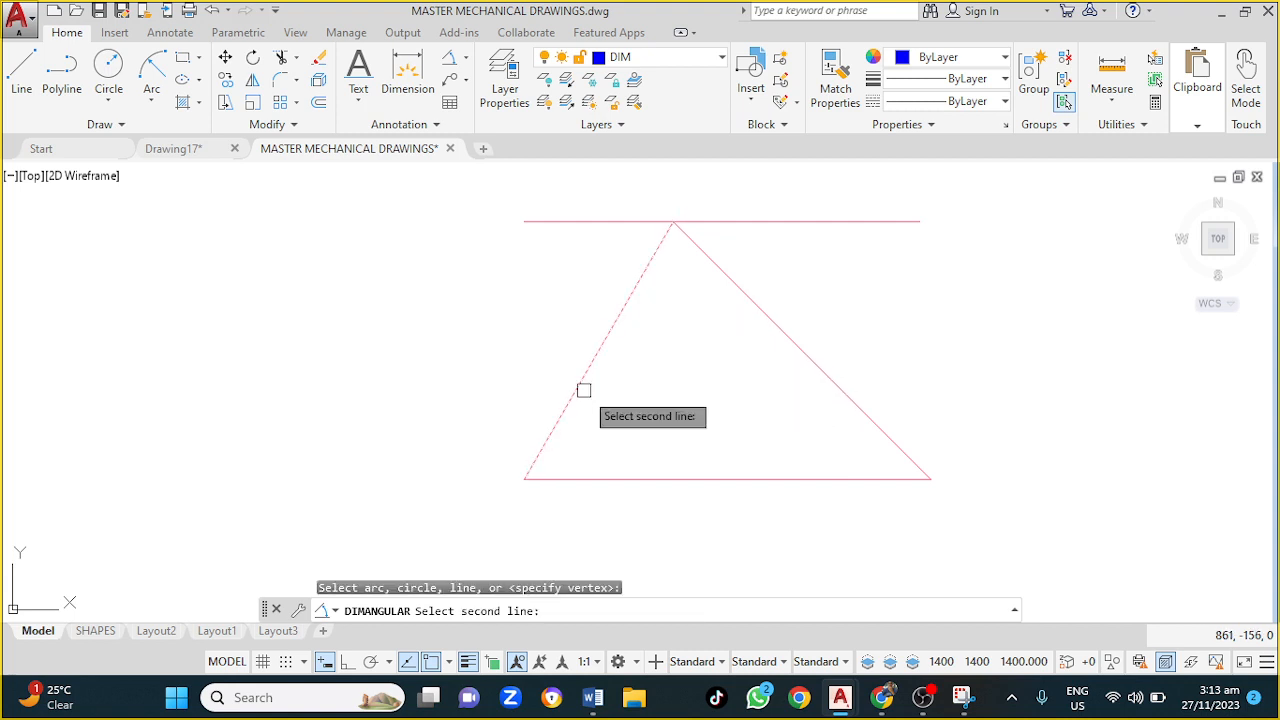
left_click(617, 477)
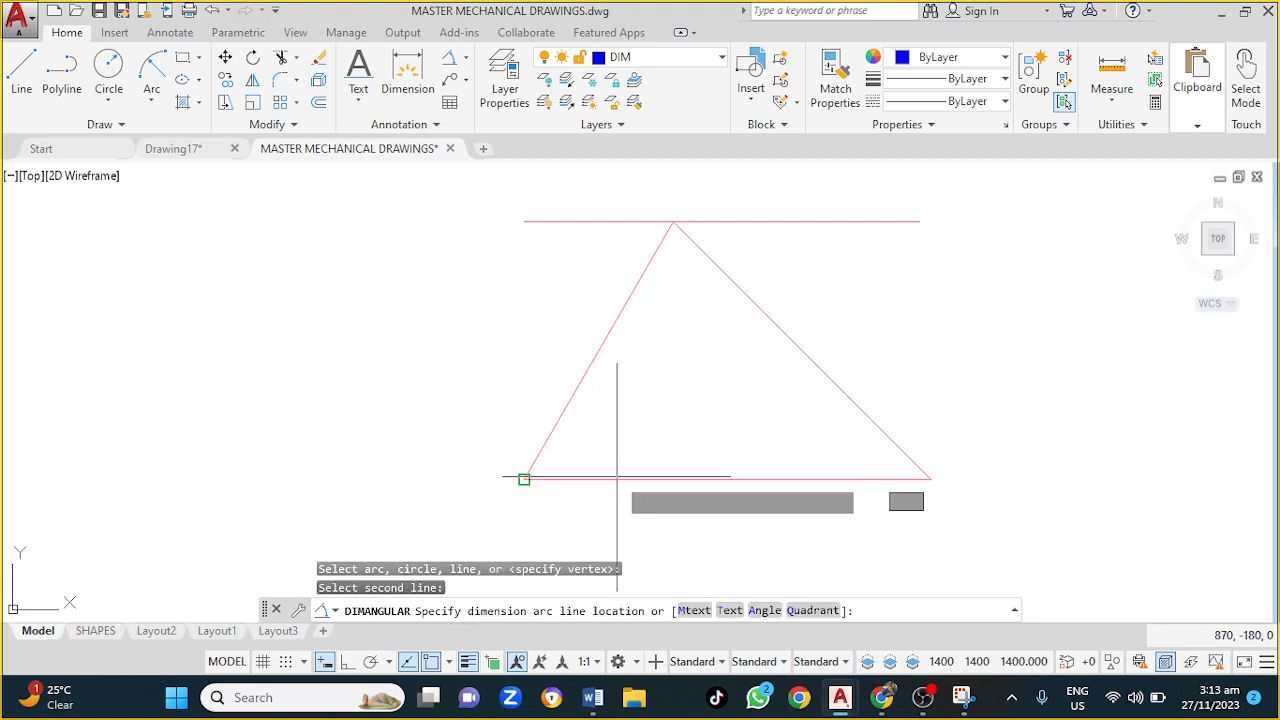
left_click(646, 422)
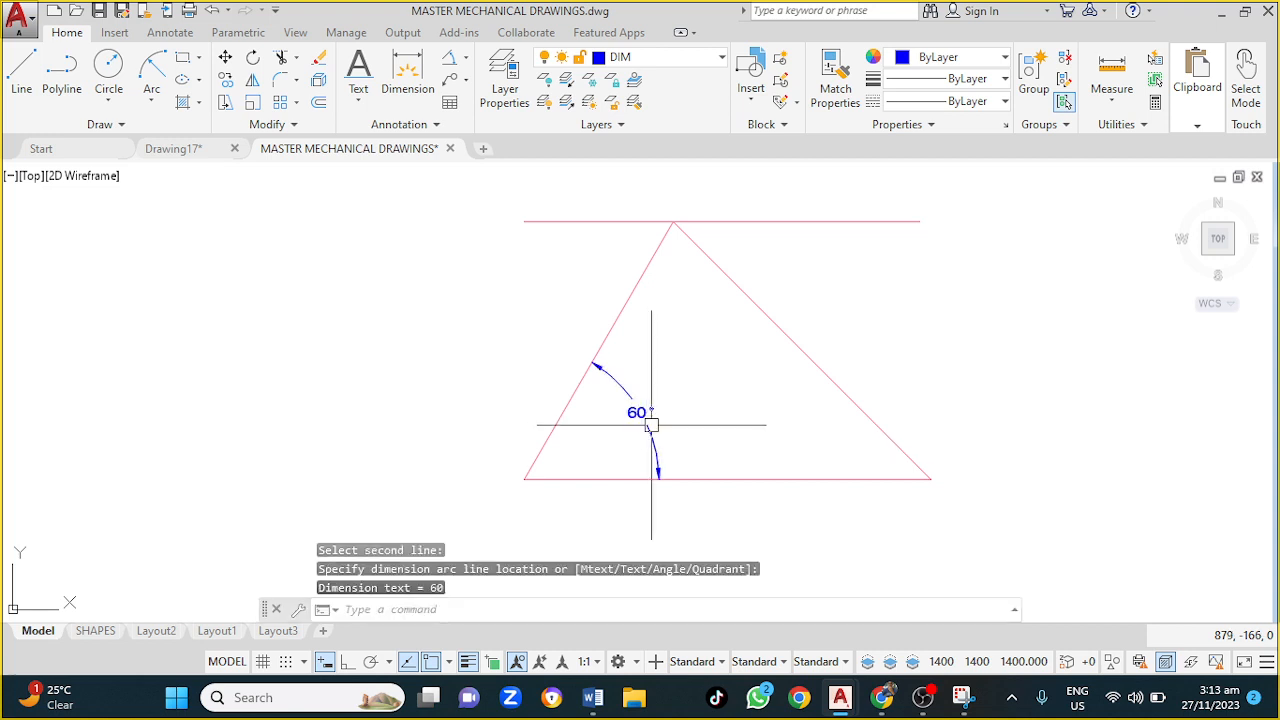
Add an angular dimension inside the triangle's right base corner, between the sloping side and the base.
key("Return")
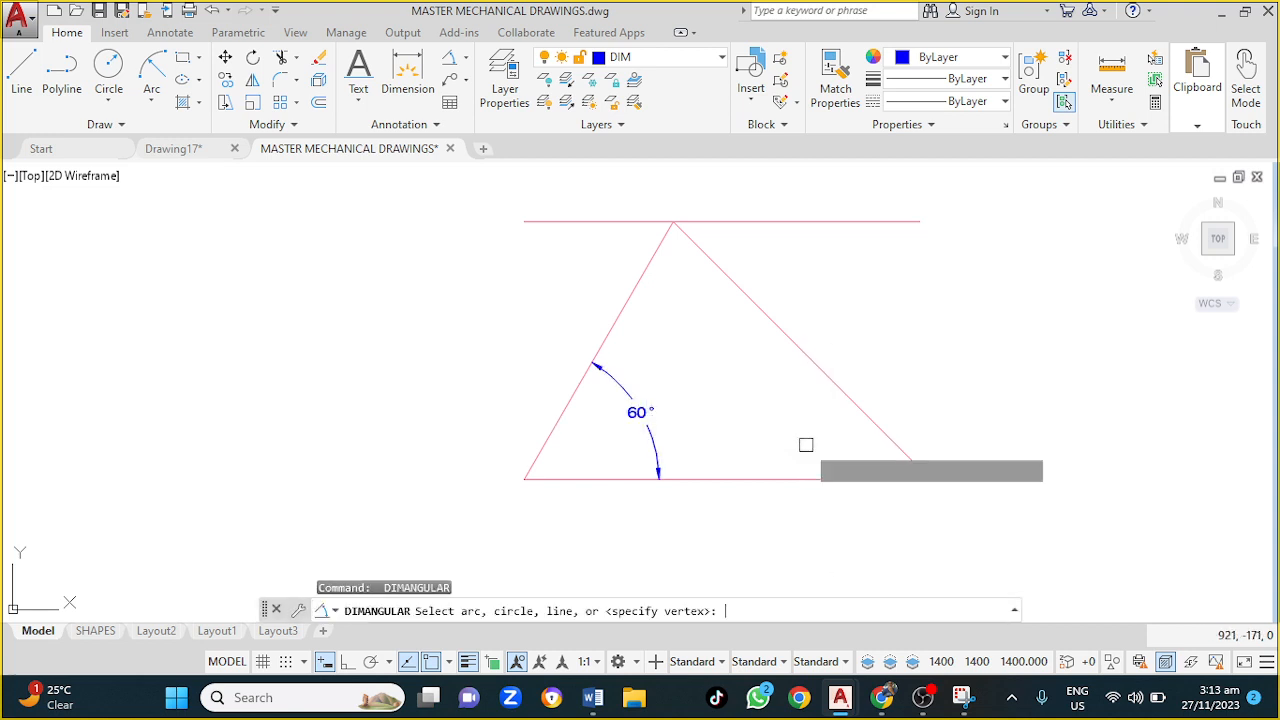
left_click(857, 403)
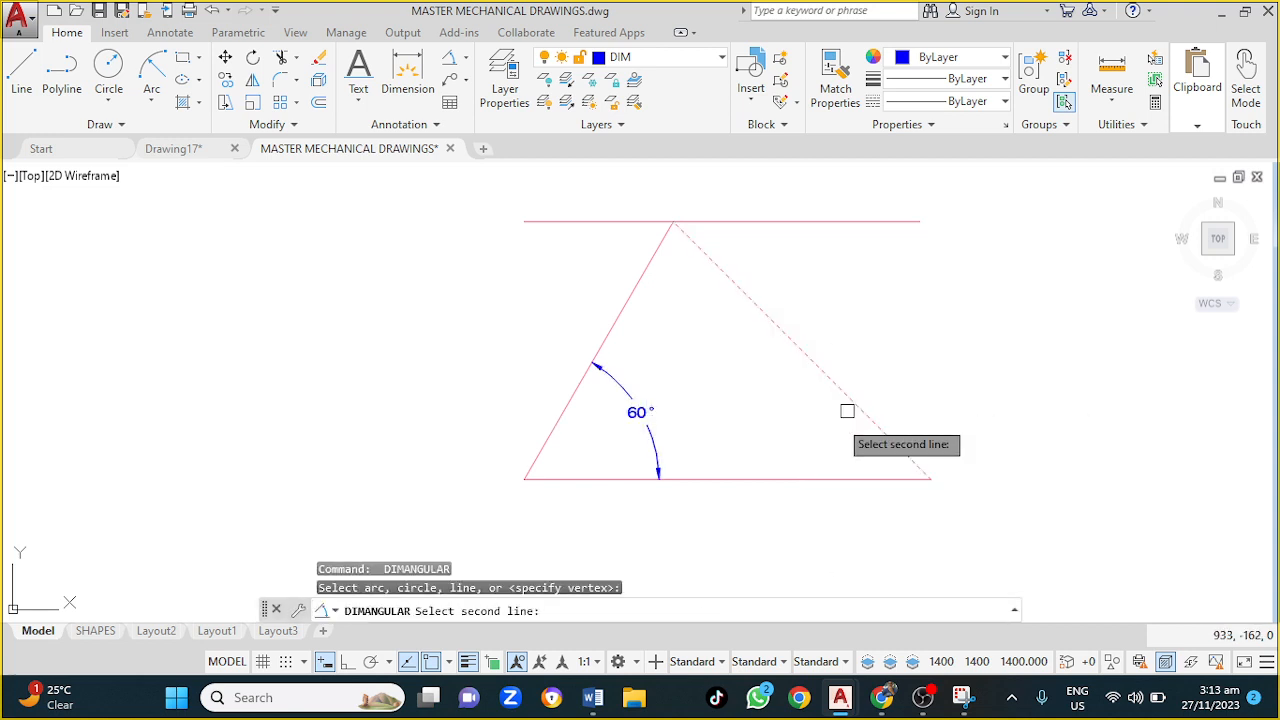
left_click(802, 476)
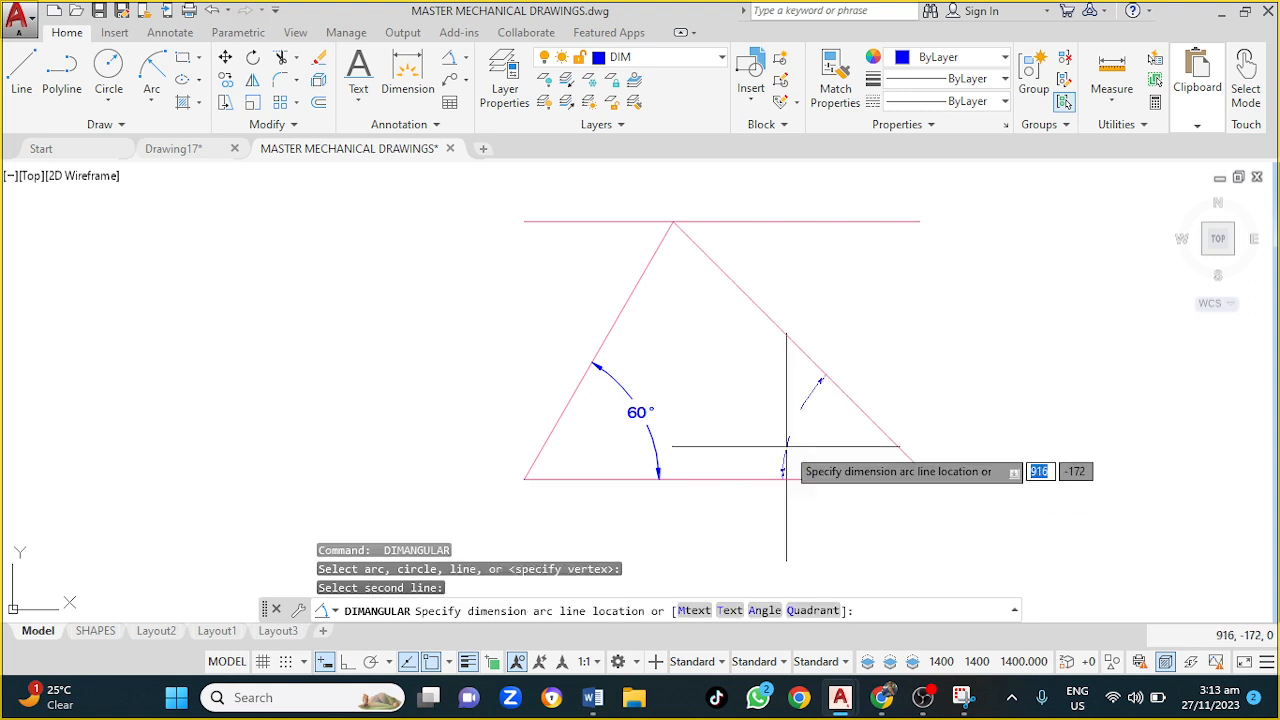
left_click(771, 418)
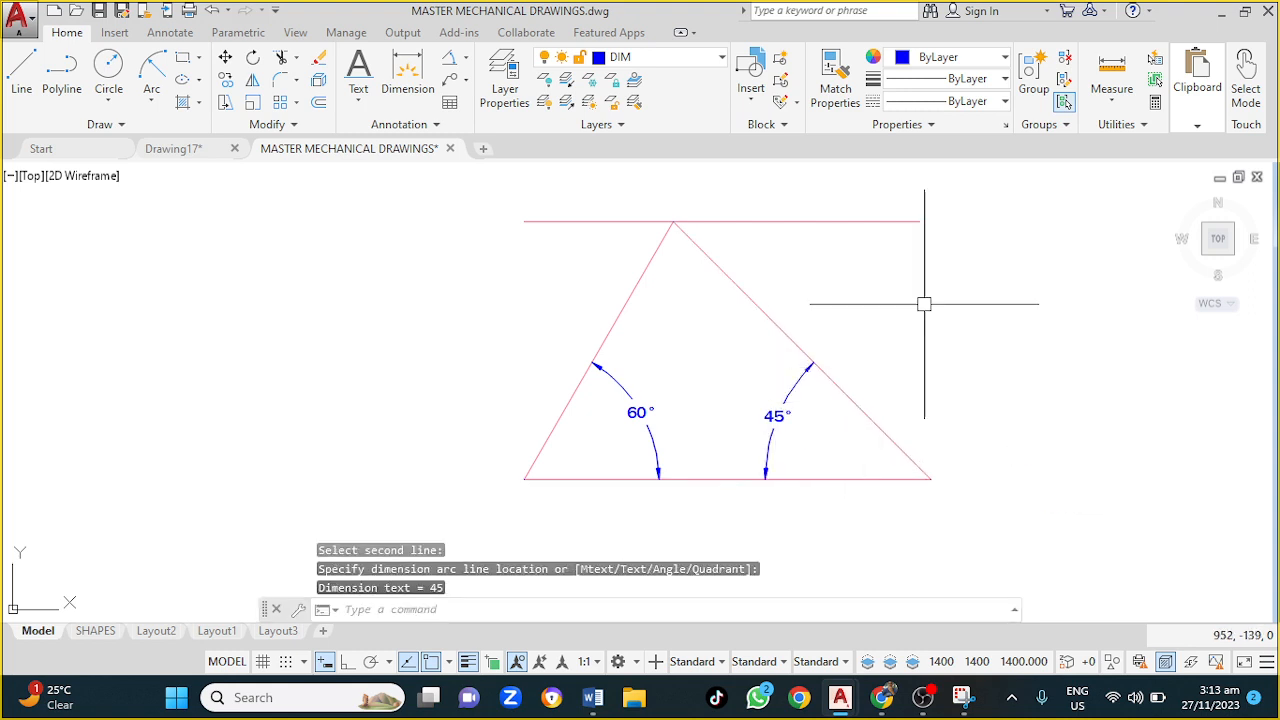
Add a vertical linear dimension from the upper horizontal line's right end to the base's right corner, placed outside the triangle.
left_click(465, 60)
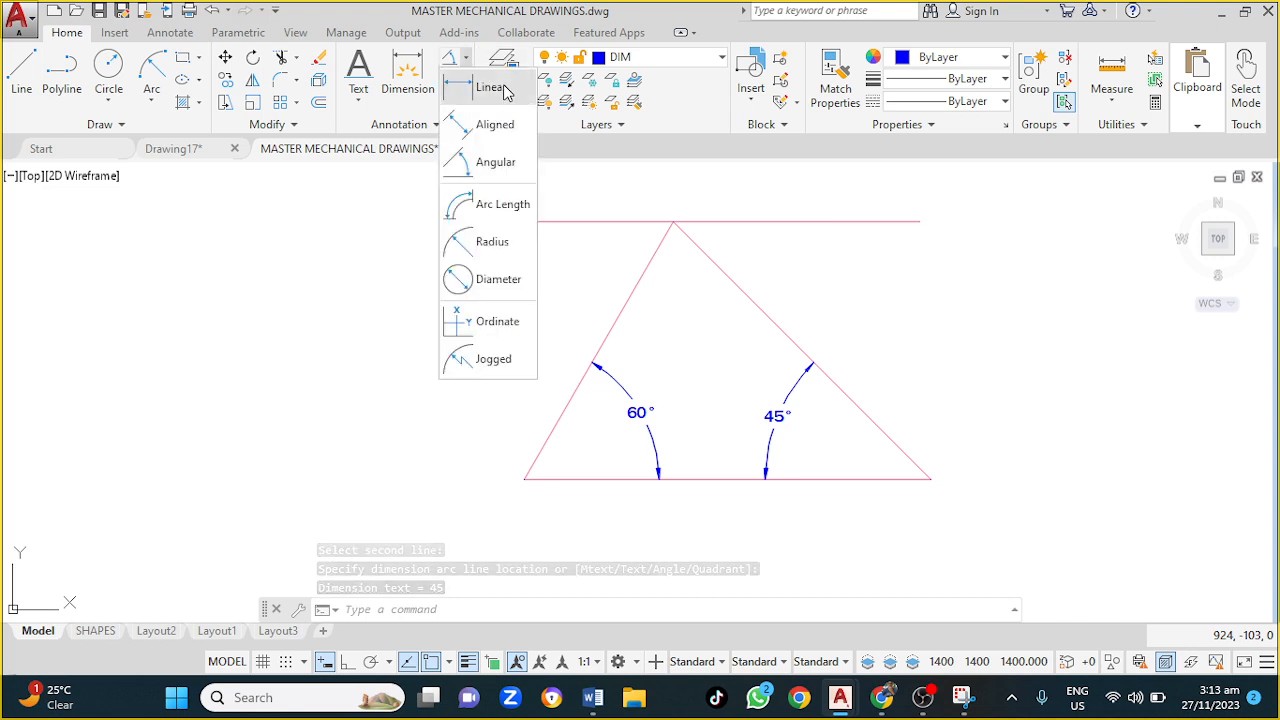
left_click(920, 223)
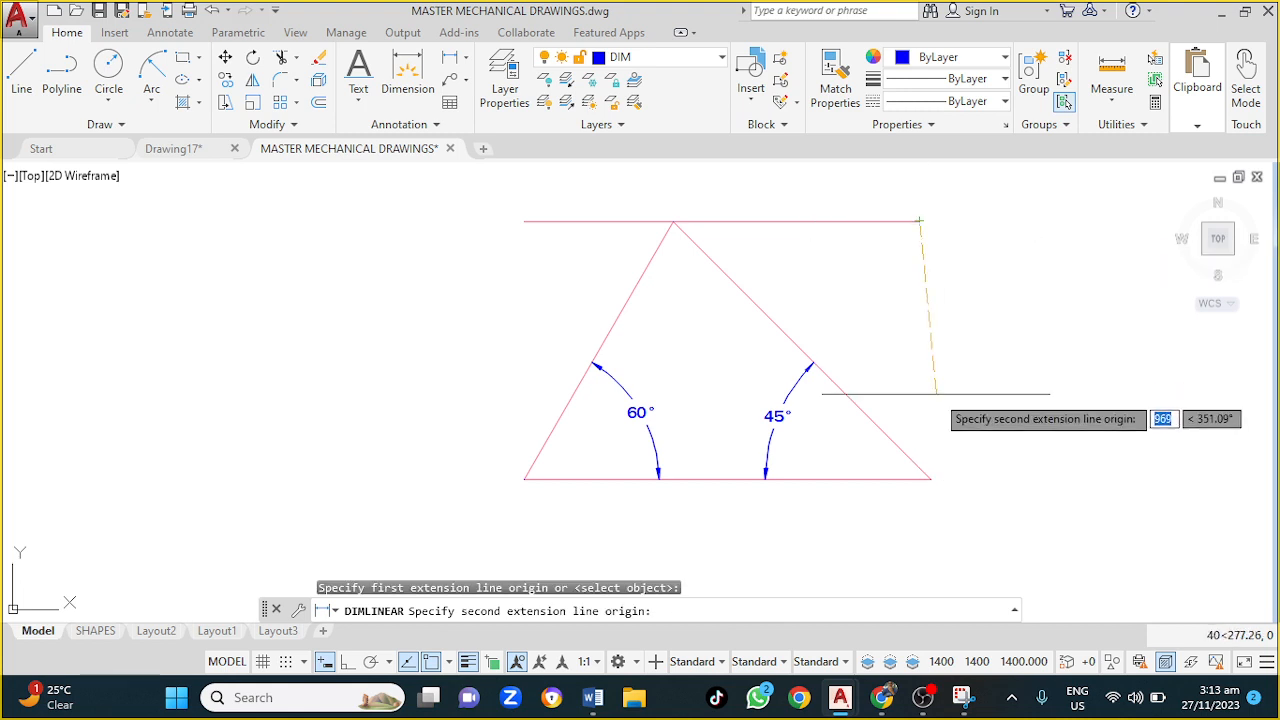
left_click(931, 477)
left_click(960, 440)
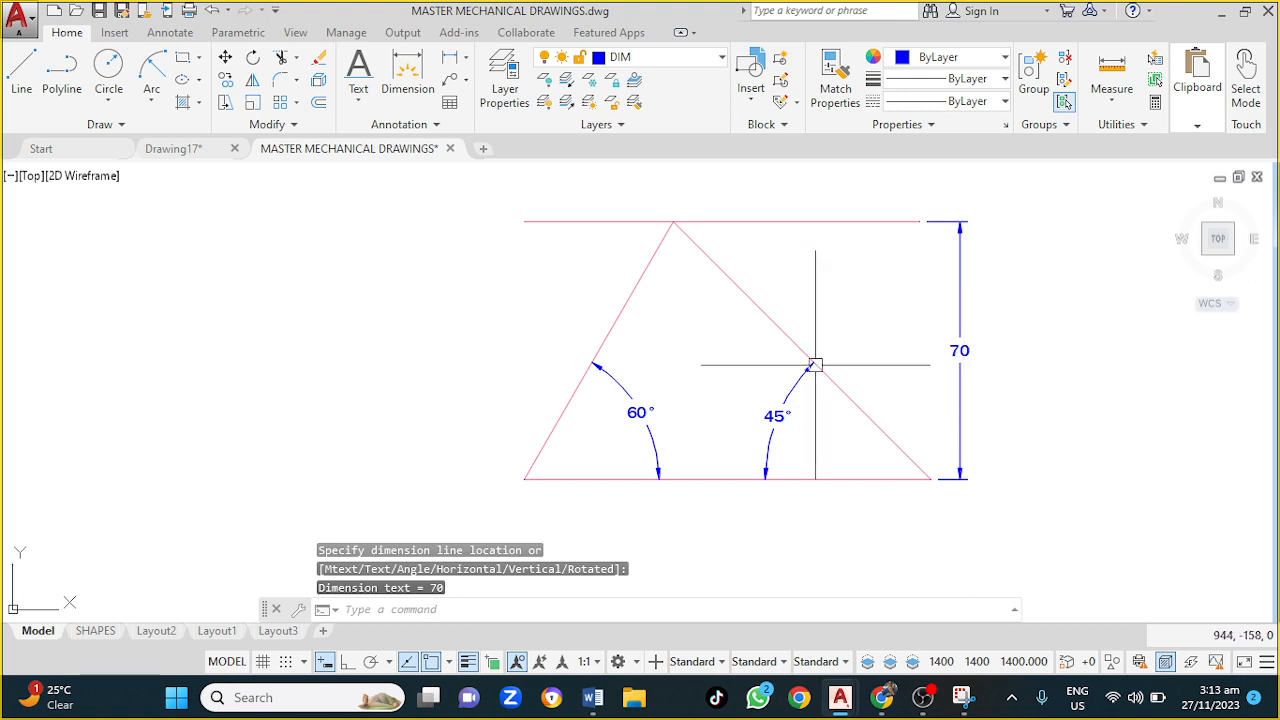
Assign the triangle's three sides to the OUTLINE 3 layer.
left_click(753, 306)
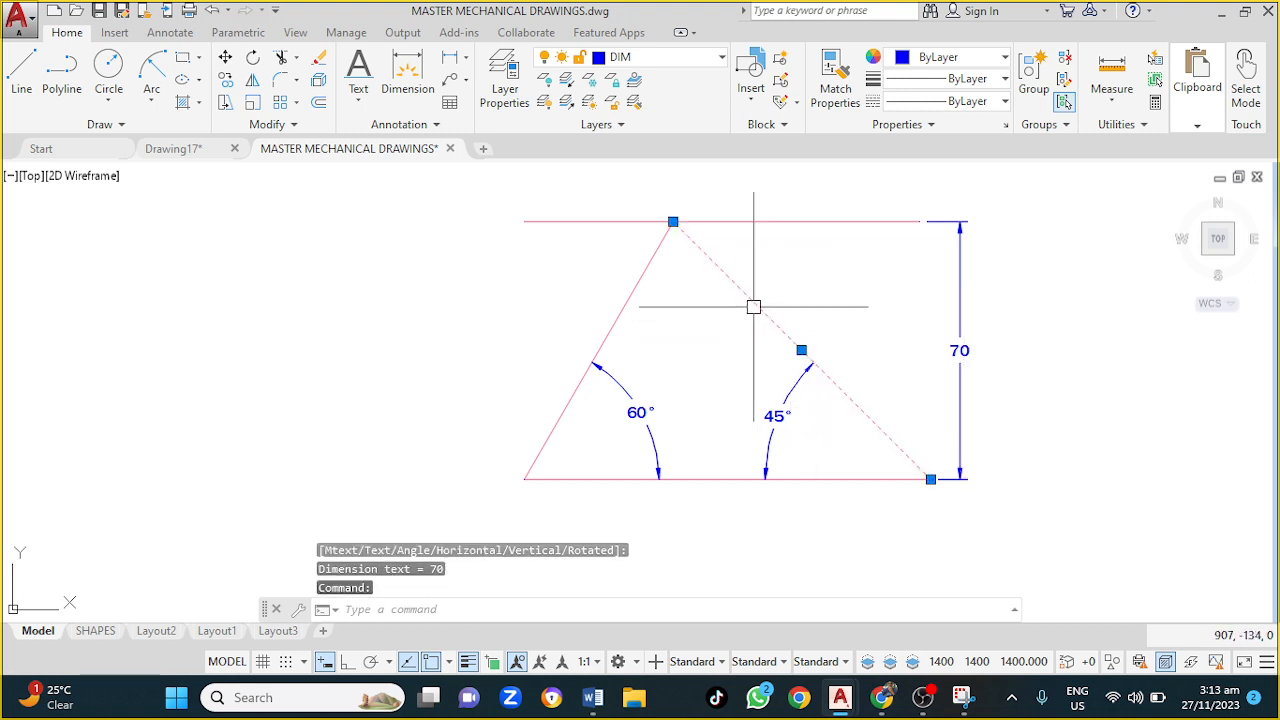
left_click(638, 289)
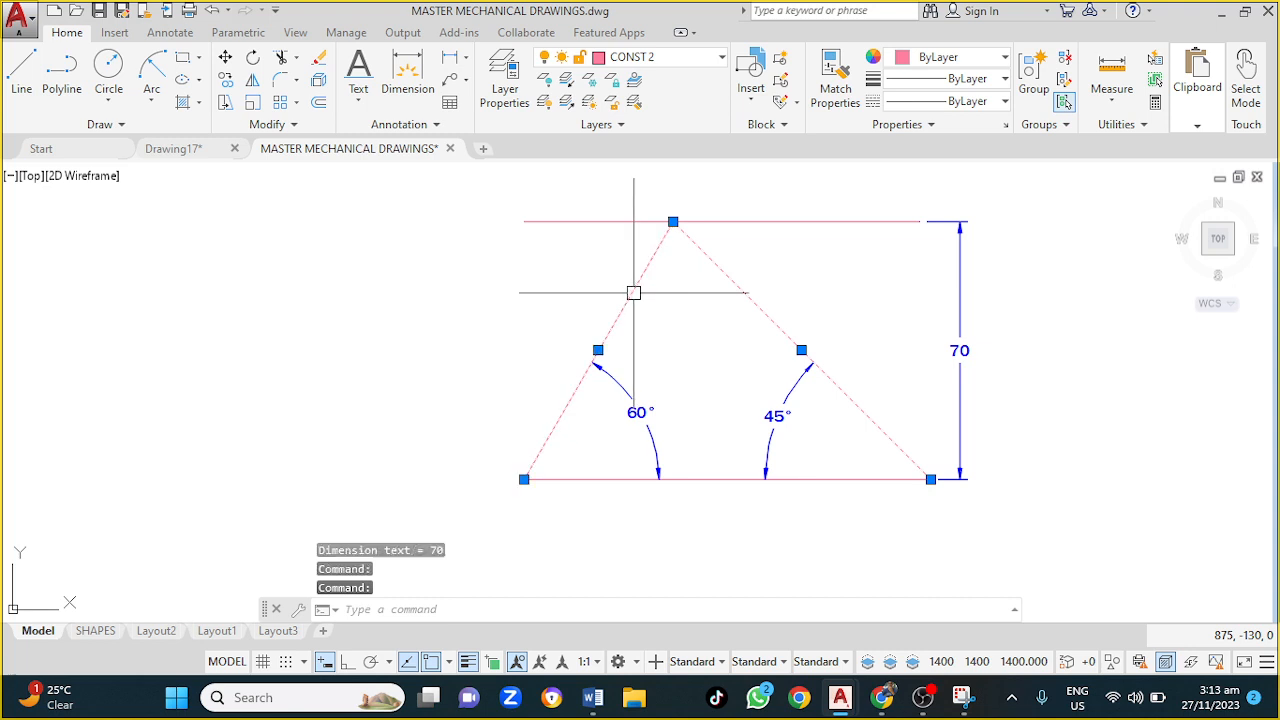
left_click(737, 479)
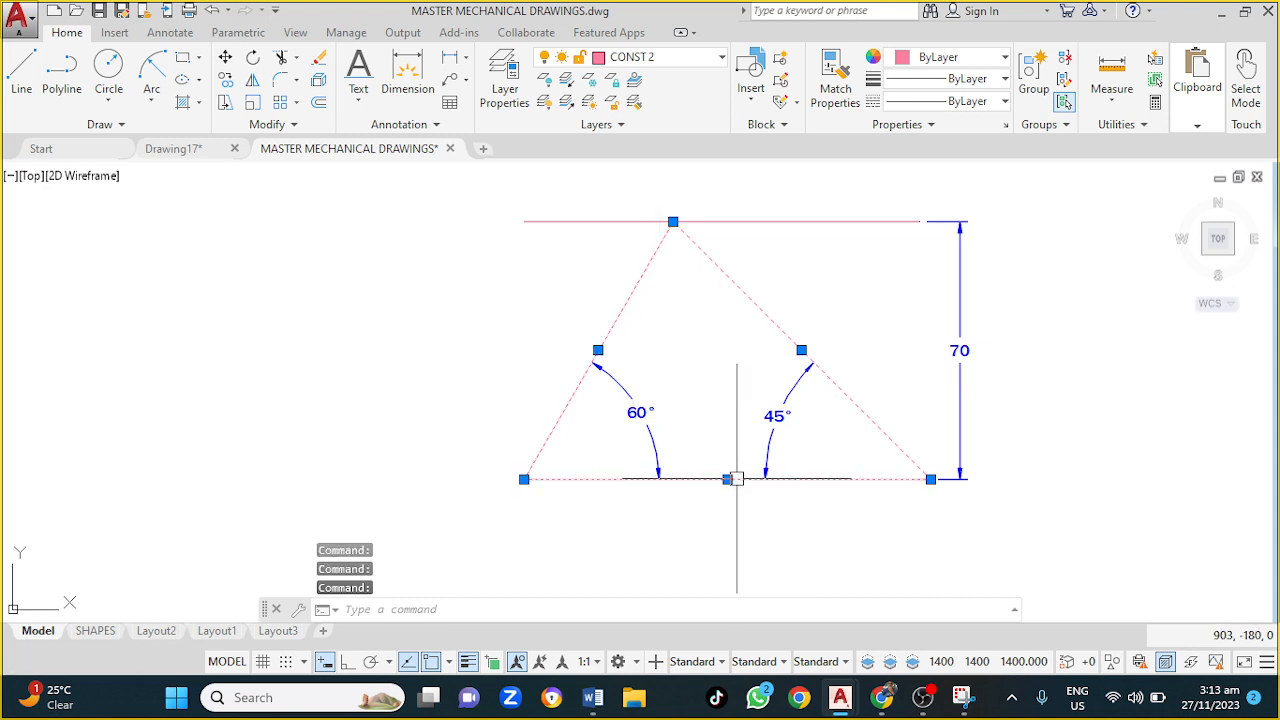
left_click(689, 63)
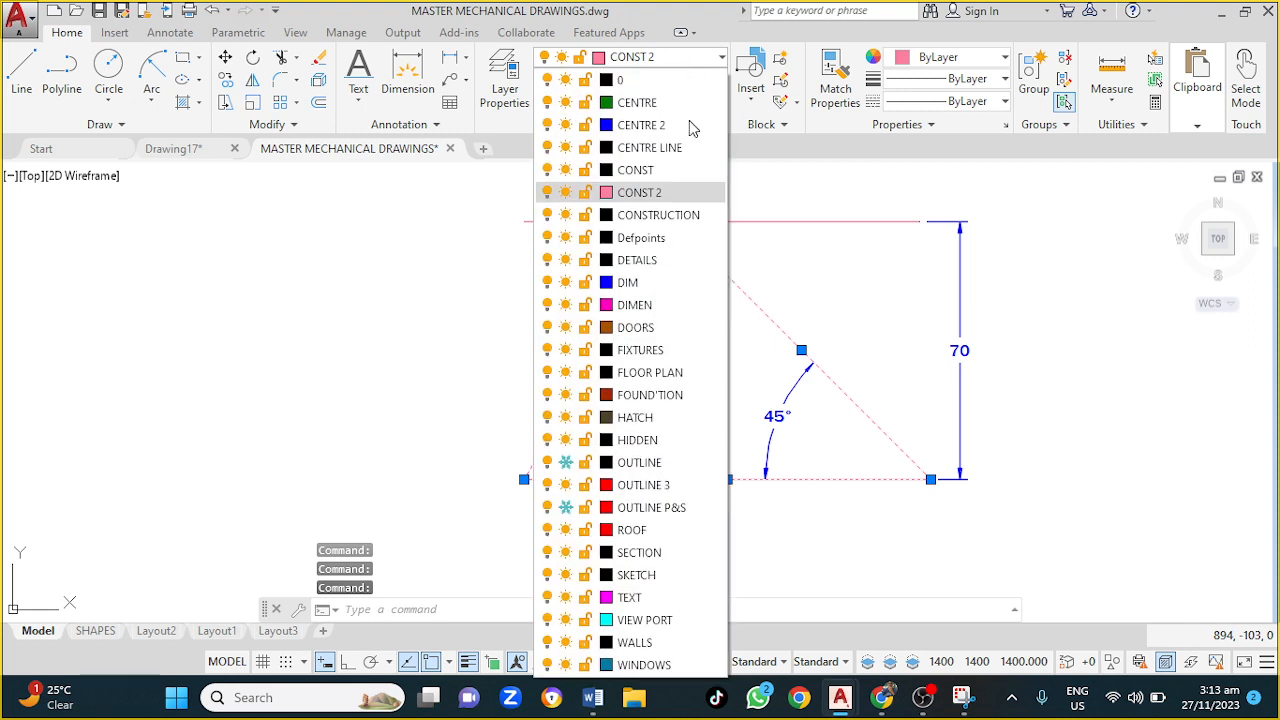
left_click(660, 485)
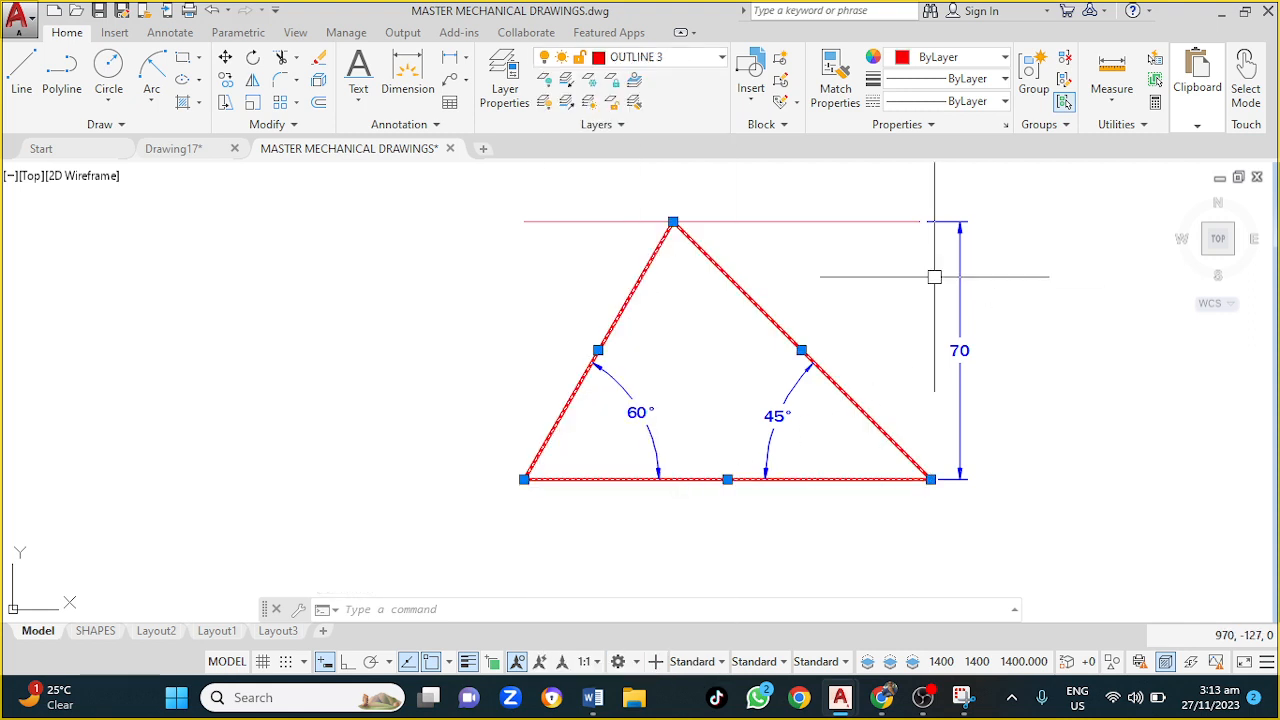
key("Escape")
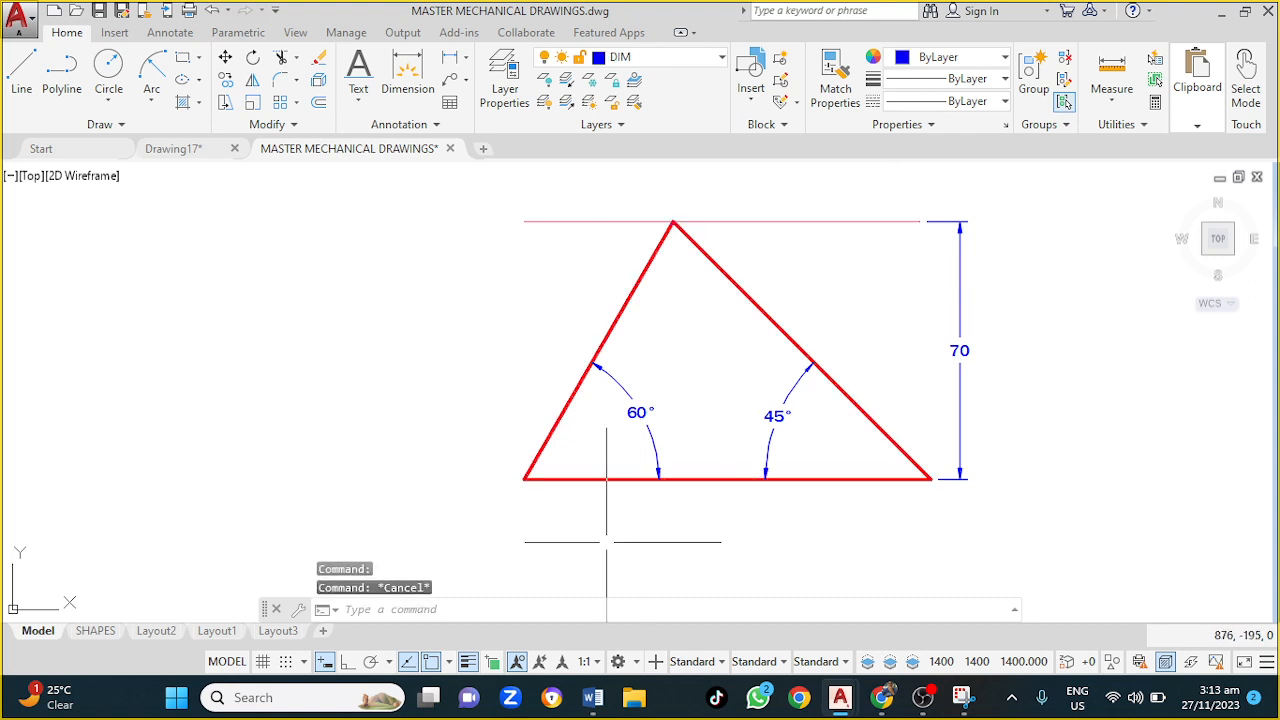